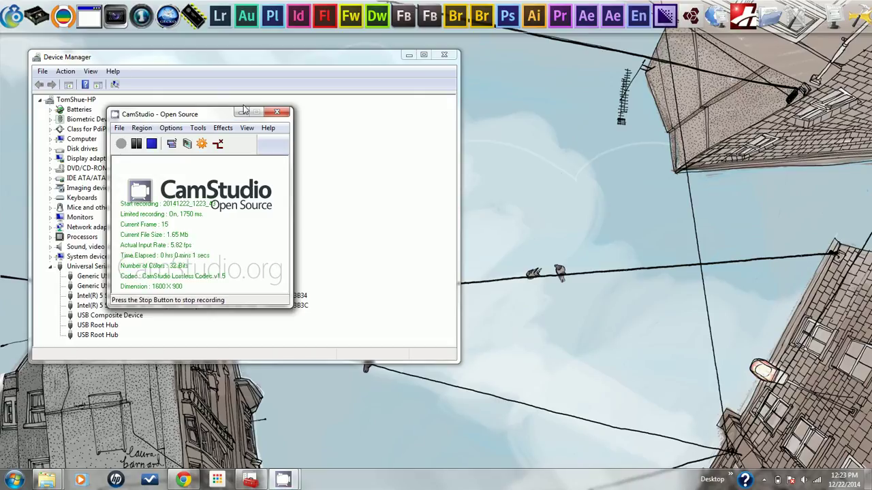
Expand Ports (COM & LPT) in Device Manager to reveal the STMicroelectronics Virtual COM Port on COM4
click(242, 113)
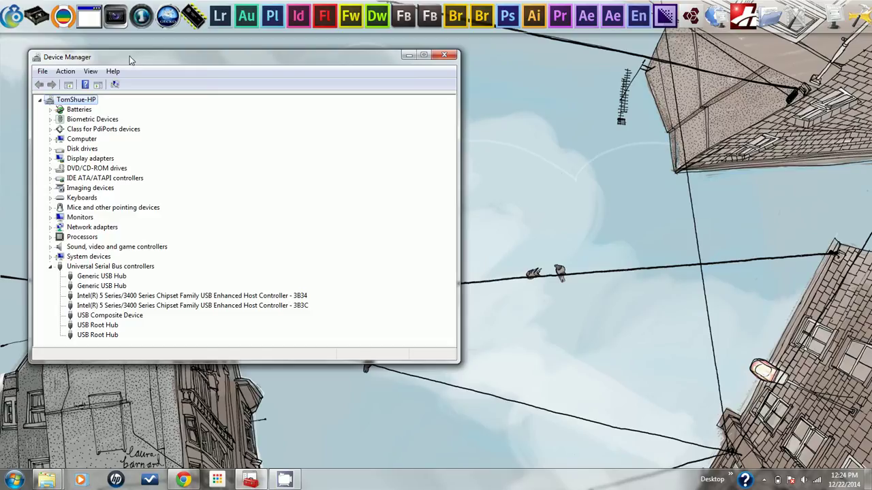
mouse_move(158, 60)
mouse_down()
mouse_move(216, 107)
mouse_move(153, 40)
mouse_move(158, 66)
mouse_up()
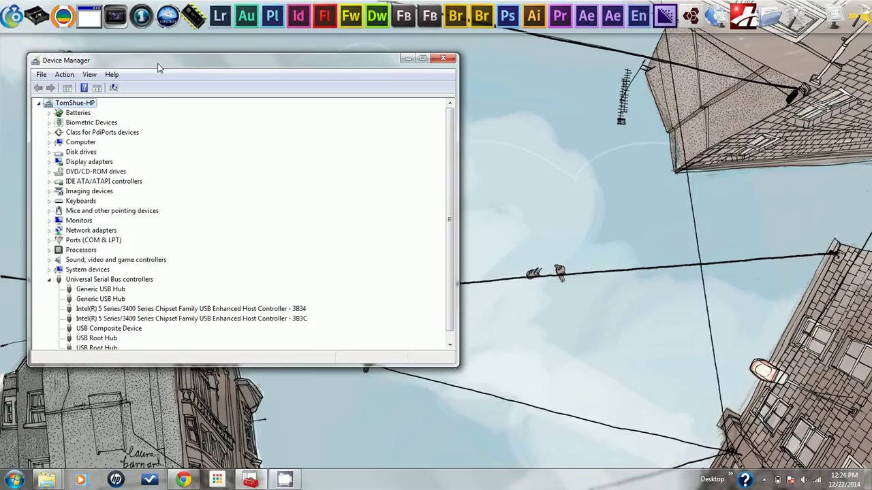
click(49, 241)
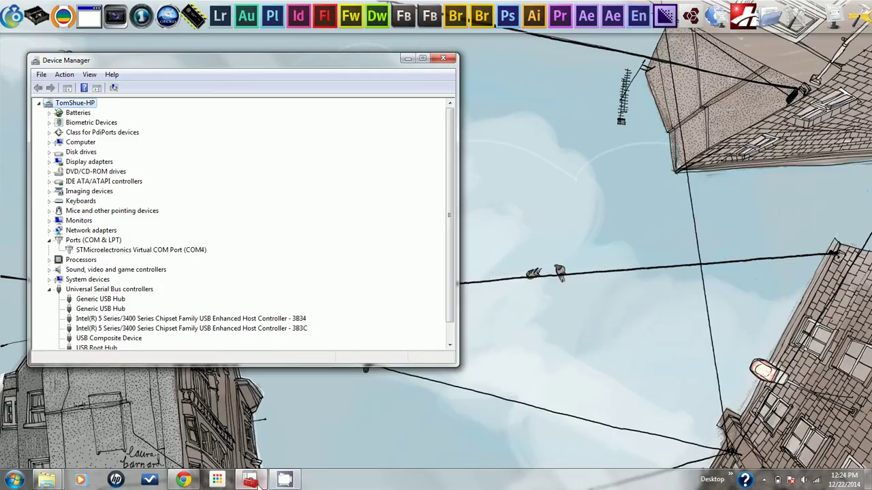
Launch Cleanflight Configurator from Chrome apps, open the Firmware Flasher and select online release v1.2.0 SPARKY
click(213, 481)
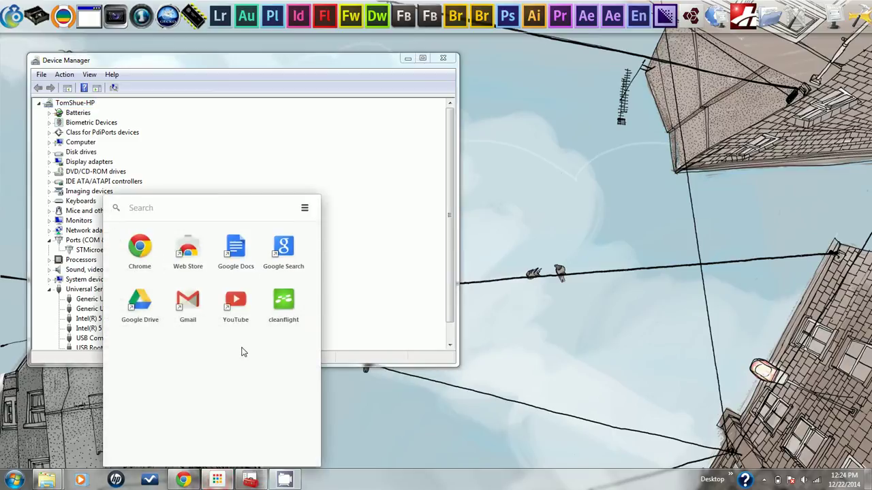
click(284, 301)
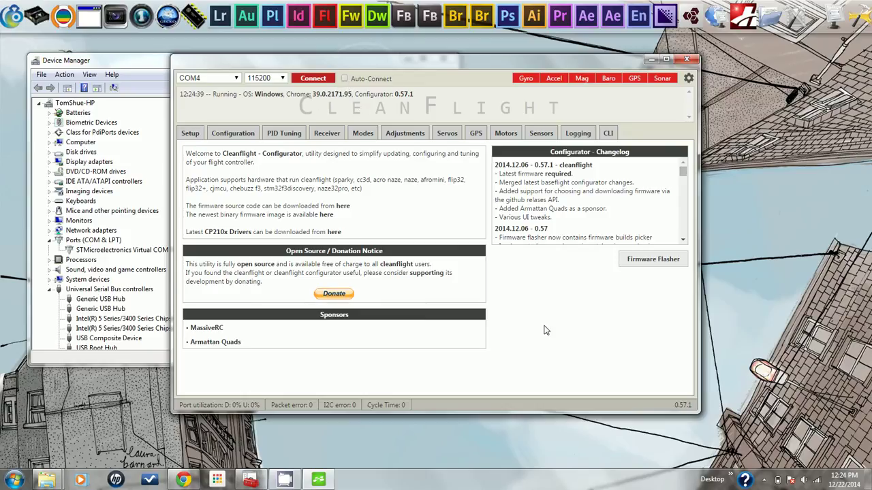
click(659, 256)
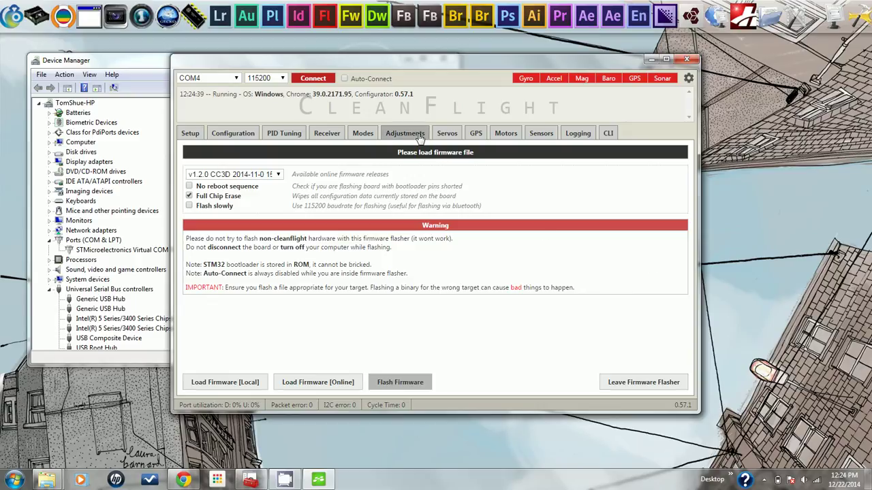
click(278, 175)
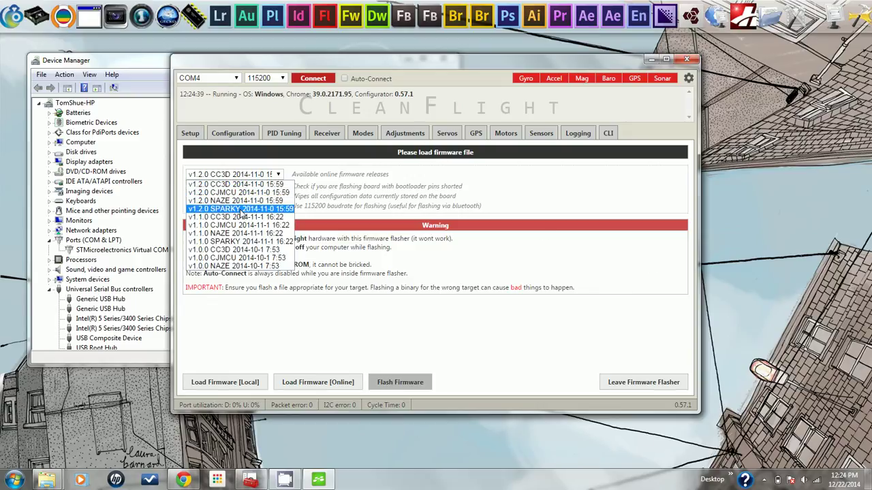
click(241, 209)
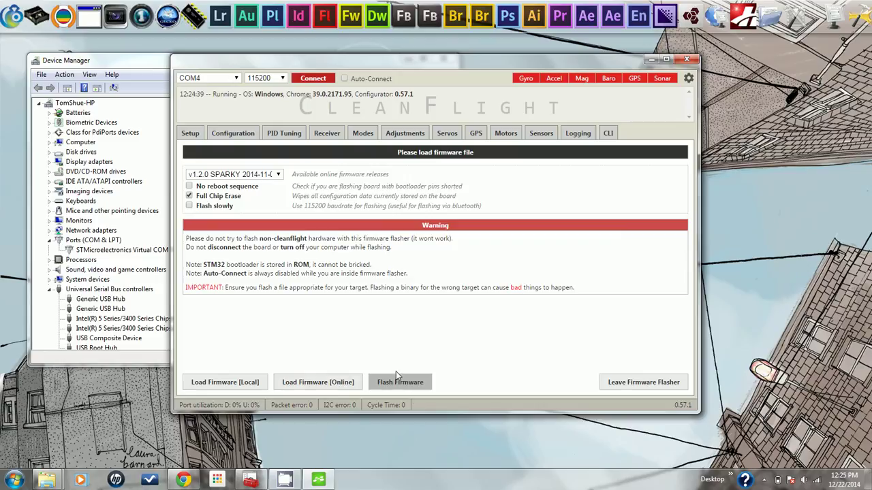
Load the 80272-byte v1.2.0 SPARKY firmware online and try flashing it, which fails to open the serial port
click(335, 387)
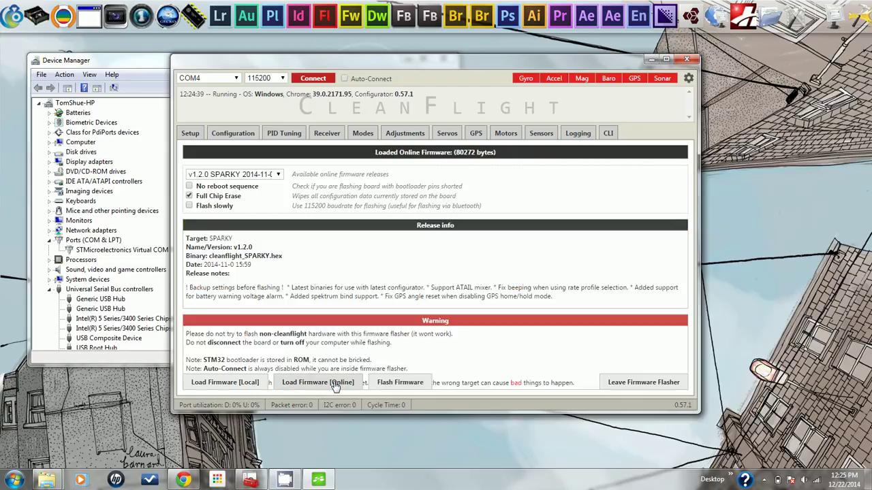
click(399, 385)
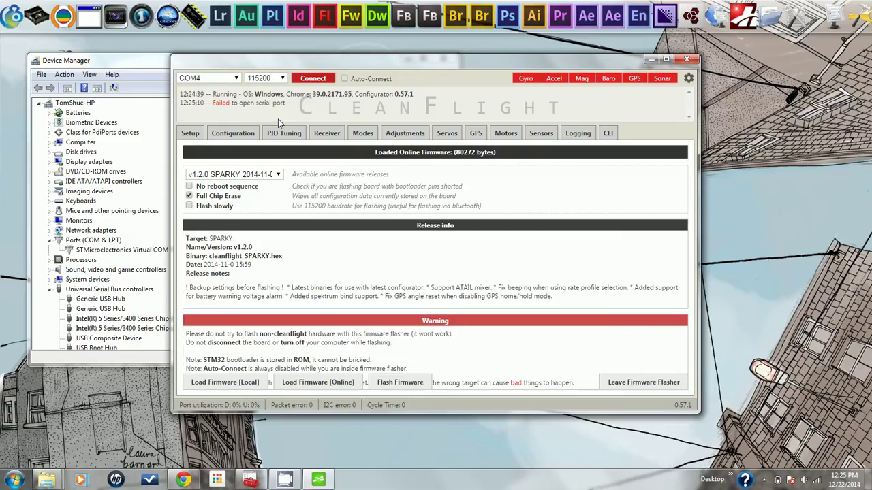
Close Cleanflight and check Device Manager until the board appears as STM Device in DFU Mode
click(686, 58)
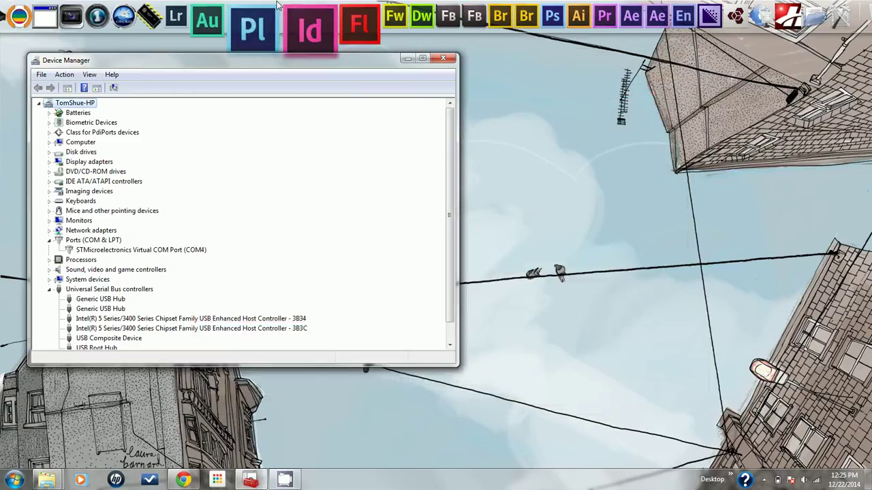
drag(220, 64, 236, 73)
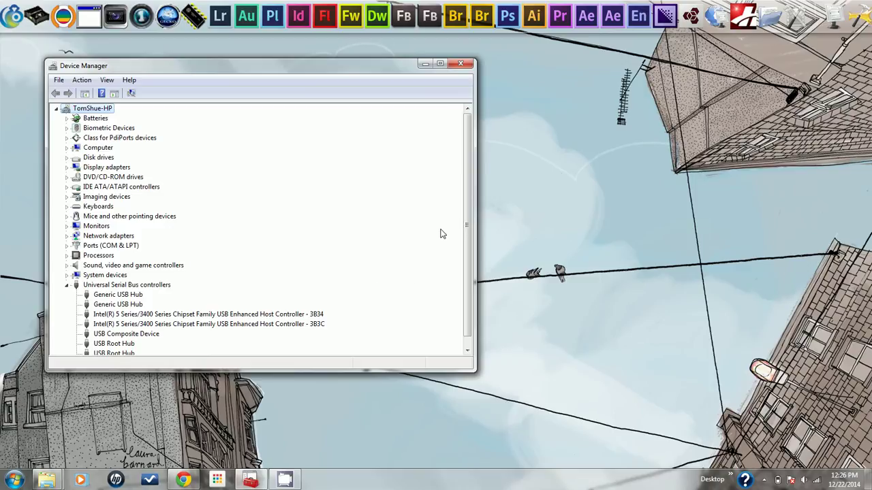
scroll(469, 218, down, 1)
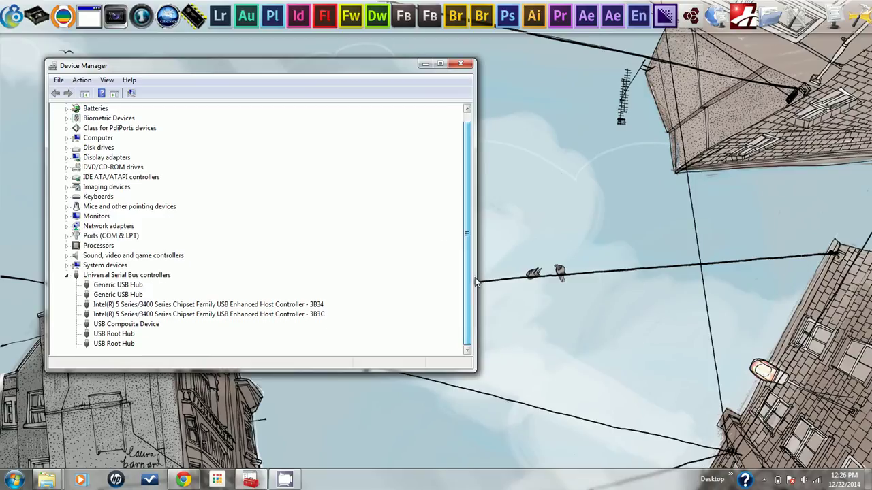
click(67, 236)
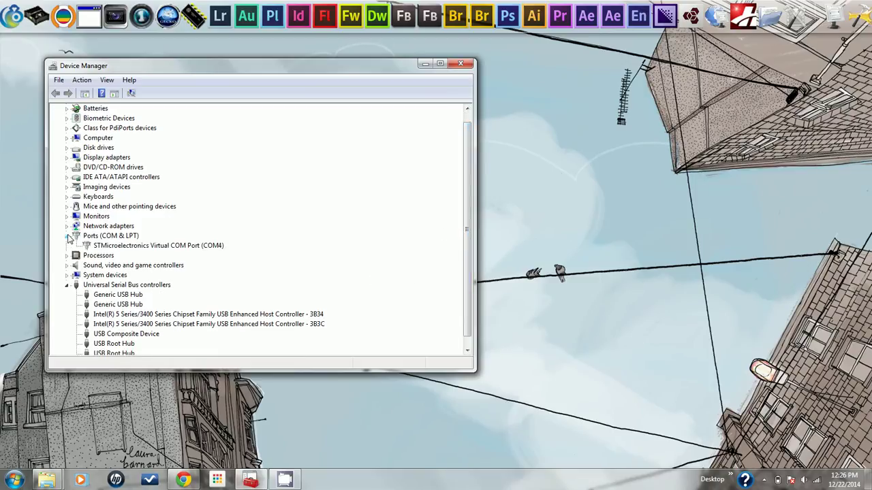
click(67, 236)
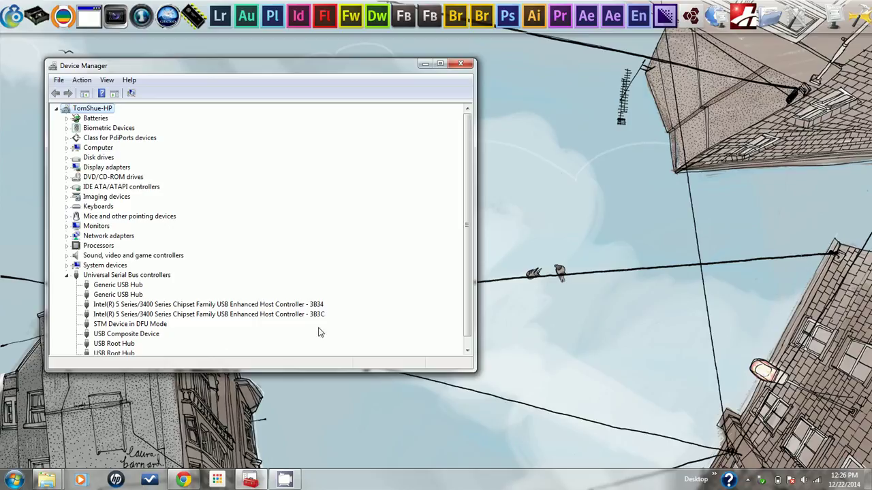
In Chrome, go to the cleanflight v1.2.0 GitHub releases page and save cleanflight_SPARKY.hex
click(425, 65)
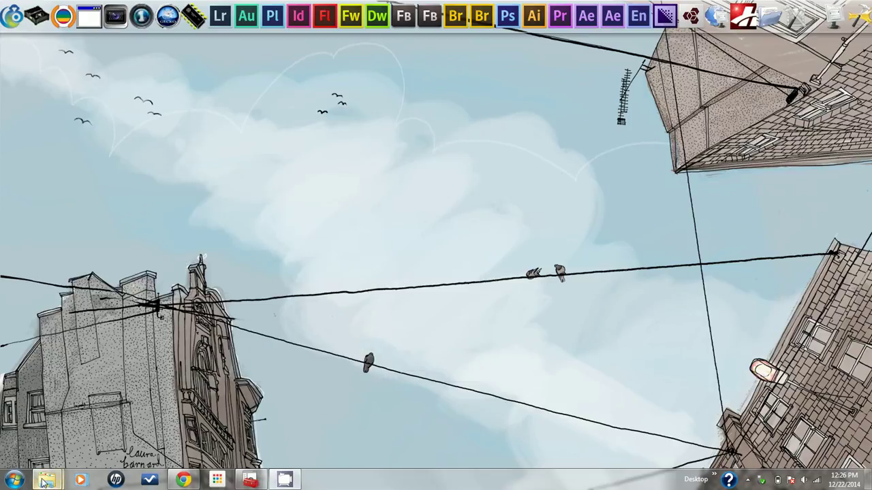
click(181, 481)
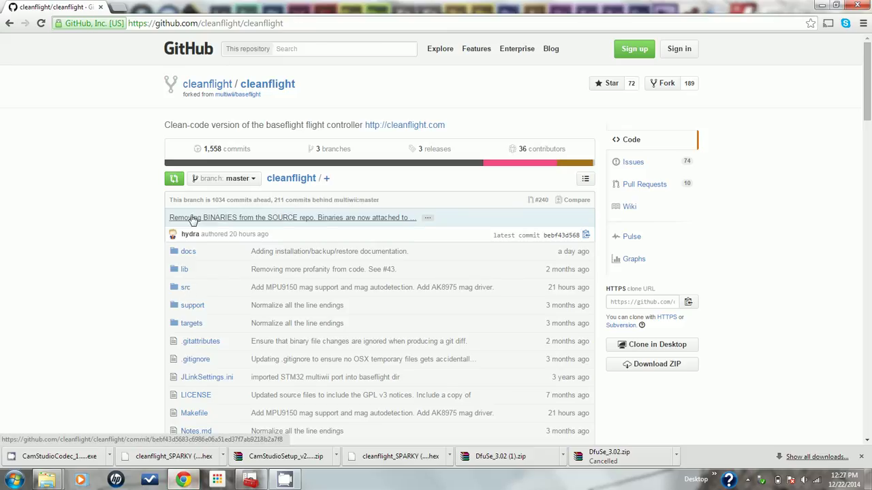
click(427, 218)
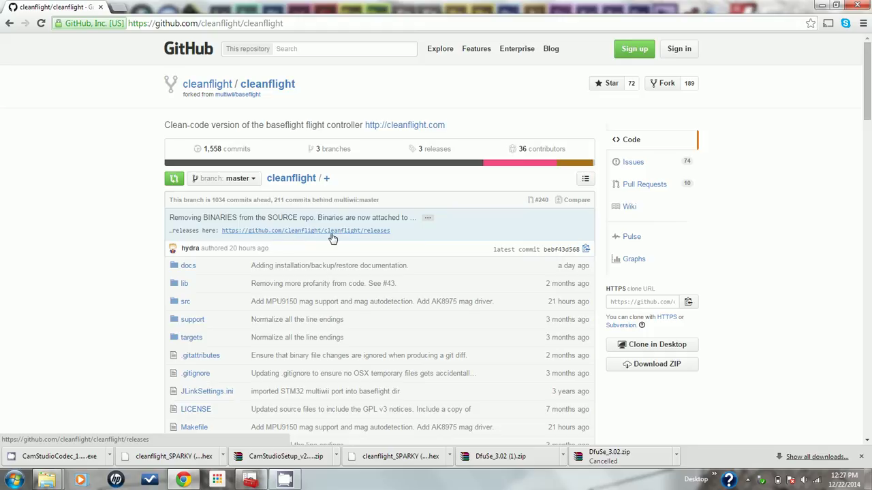
click(370, 232)
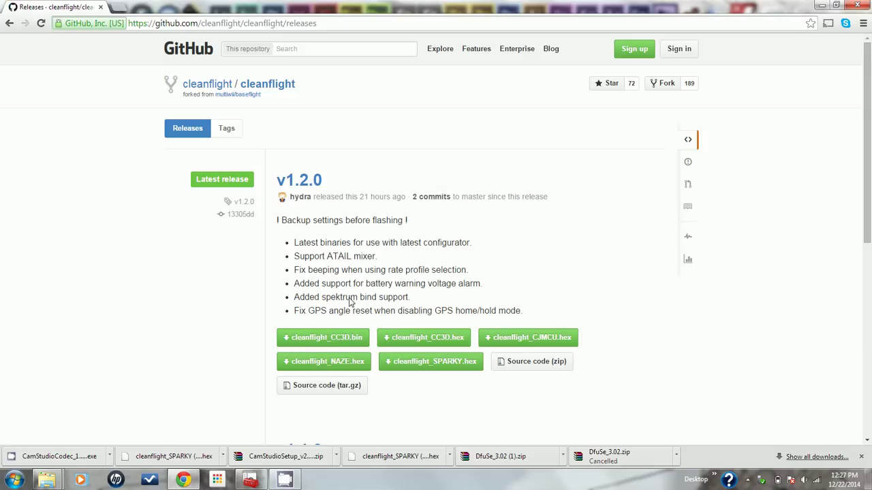
right_click(441, 365)
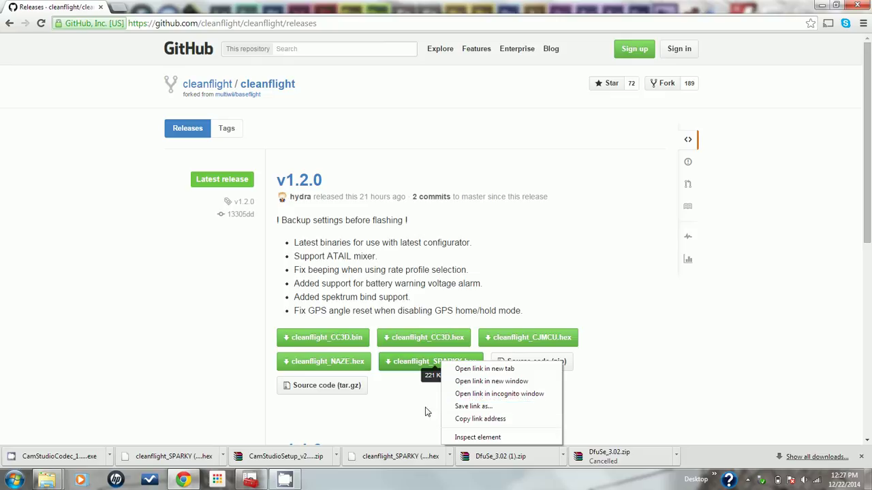
click(404, 365)
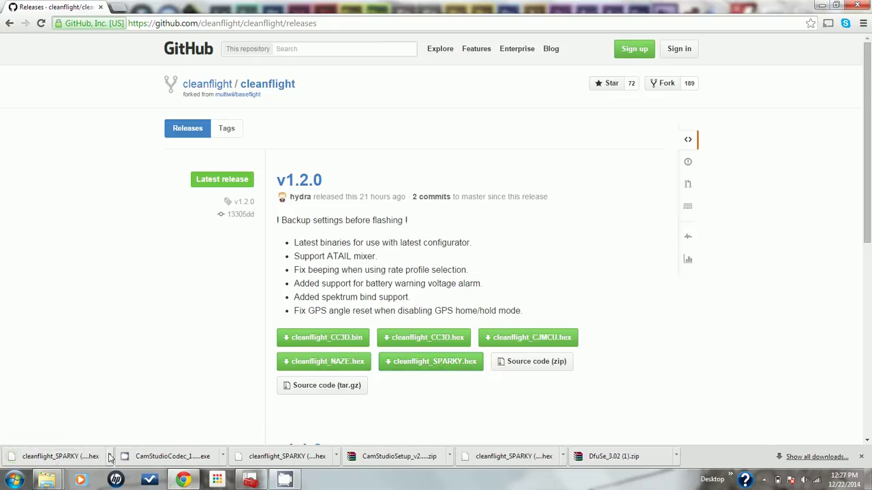
Cut the downloaded SPARKY hex file from the Downloads folder
click(223, 457)
click(174, 426)
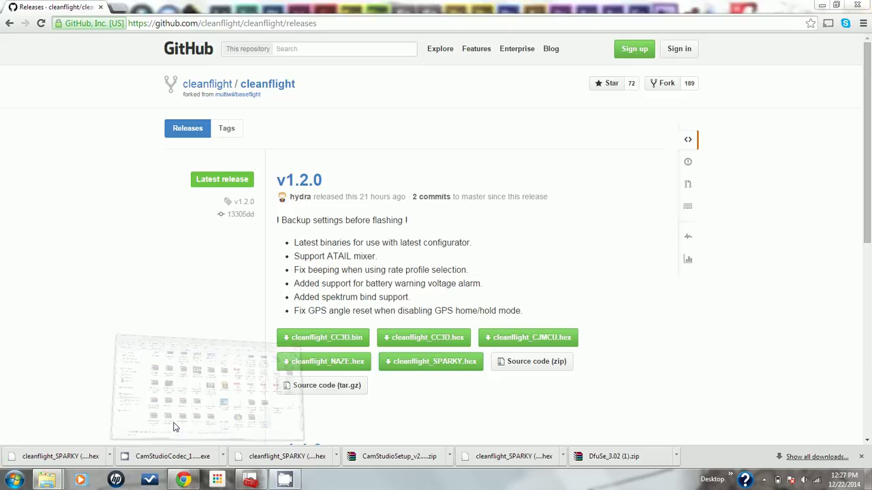
right_click(738, 293)
click(709, 214)
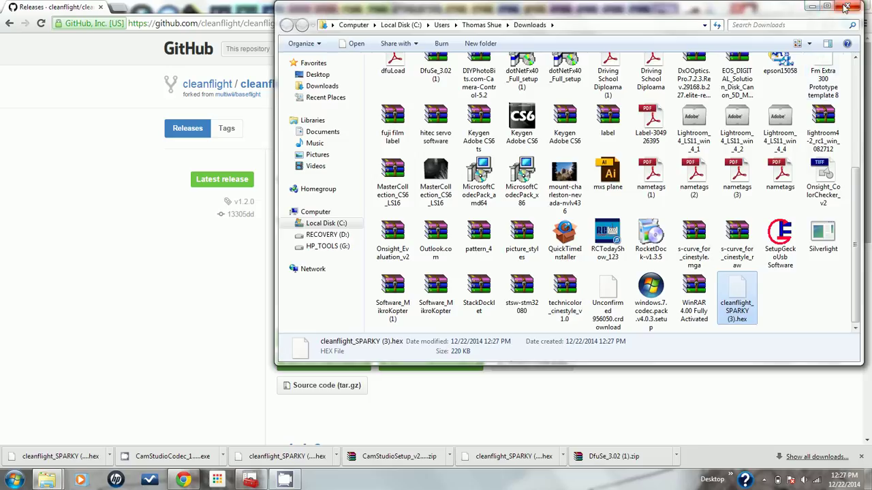
click(812, 7)
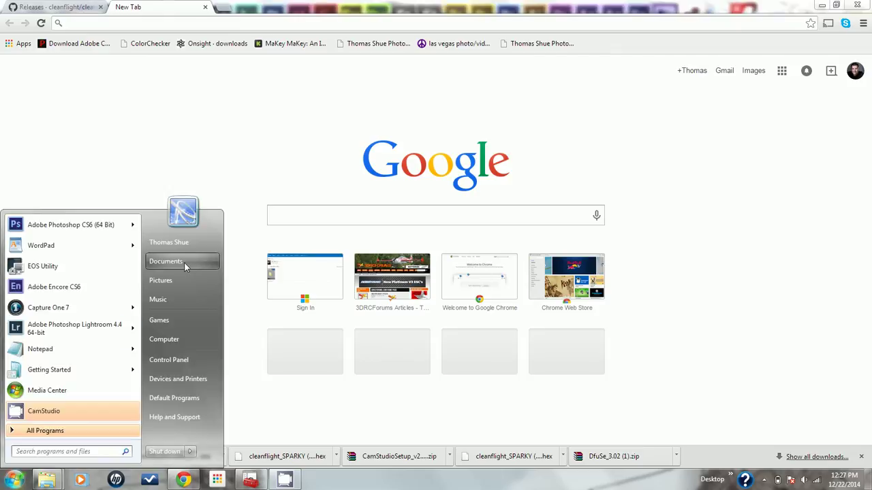
Create a new folder named 'sparky hex 3' in Documents and open it
click(181, 262)
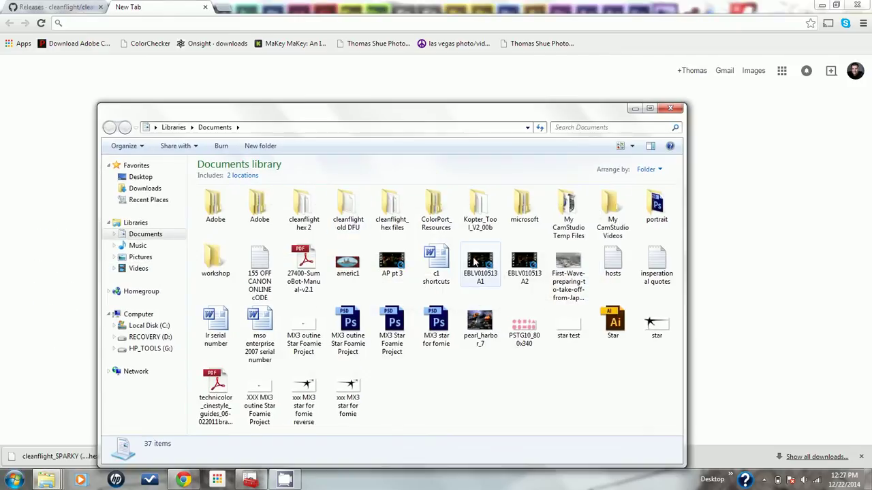
right_click(483, 383)
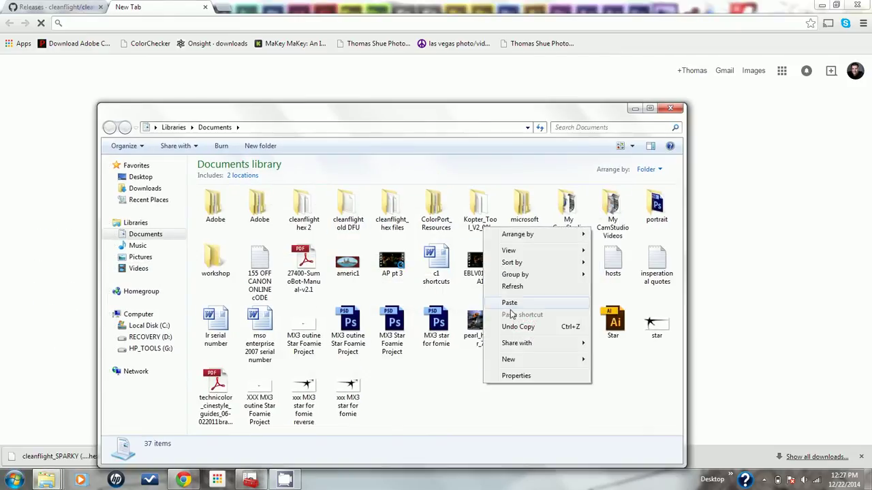
mouse_move(507, 359)
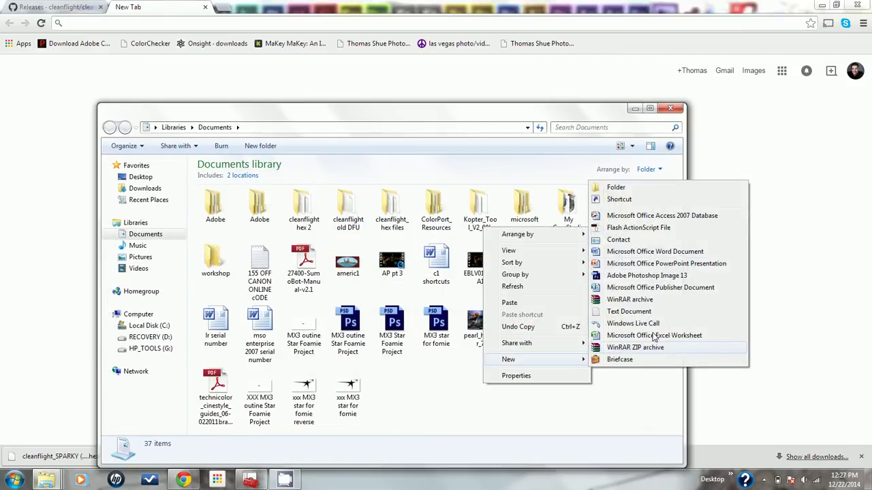
click(620, 189)
text(sparky hex 3)
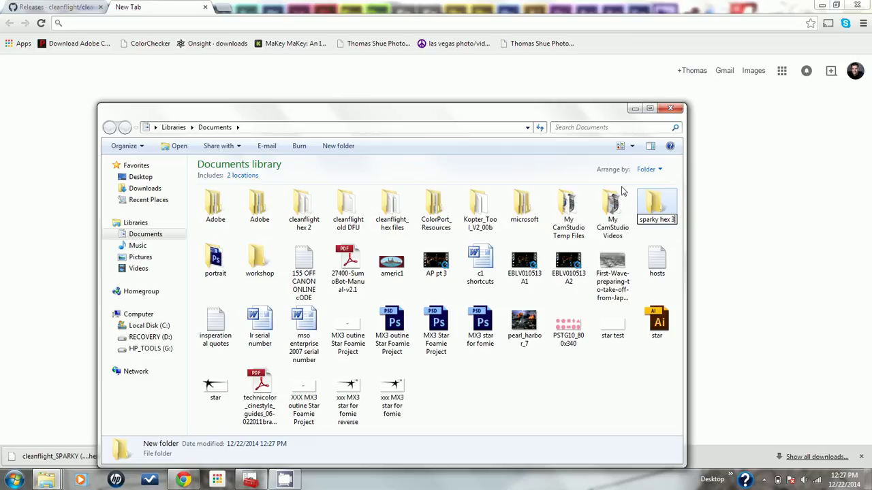
key(Return)
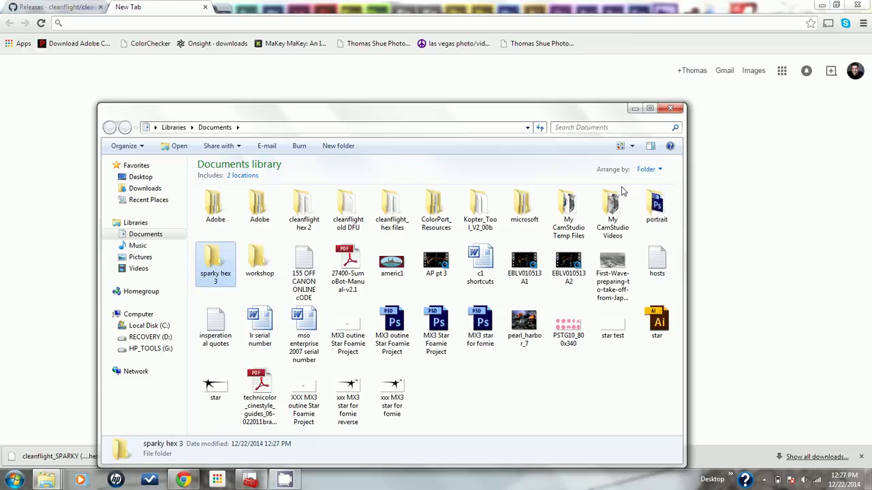
double_click(218, 264)
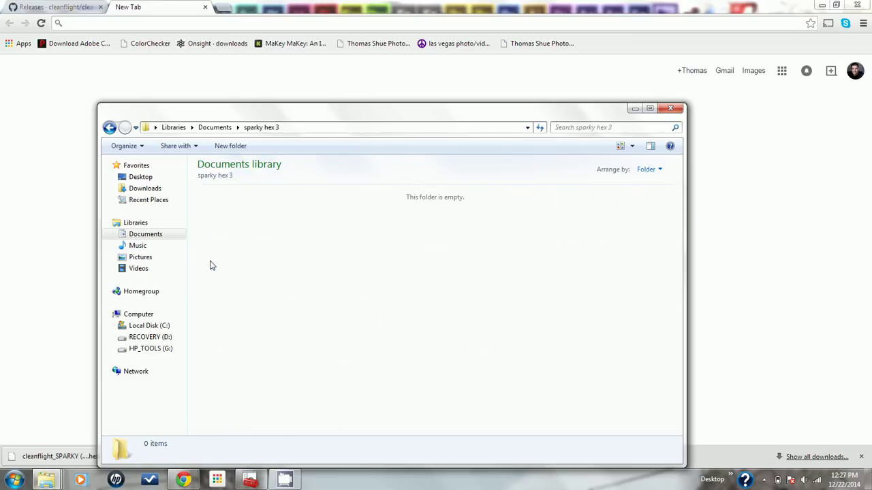
Paste the hex file into the folder and rename it to cleanflight_SPARKY.hex, dropping the (3) suffix
right_click(211, 265)
click(238, 337)
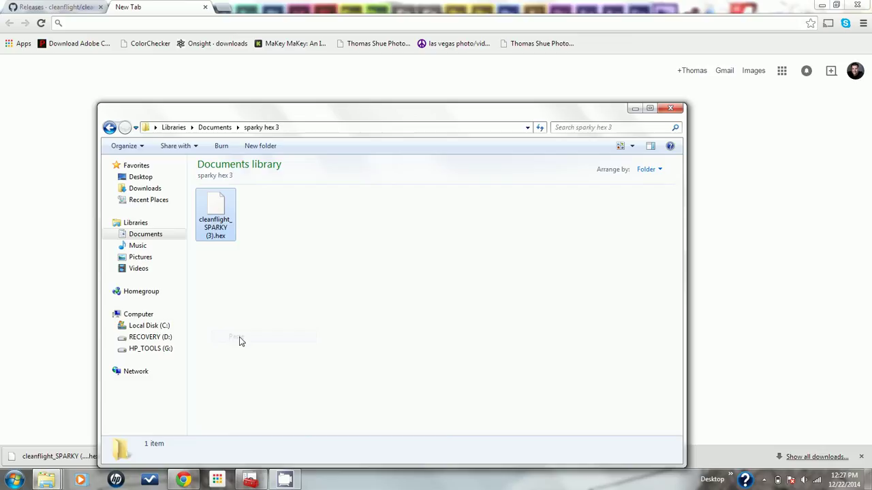
click(216, 235)
click(216, 242)
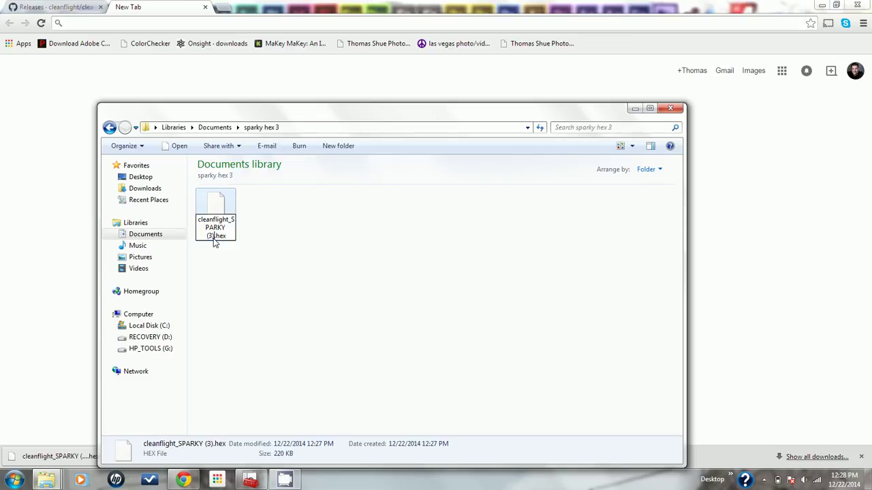
key(BackSpace)
key(BackSpace)
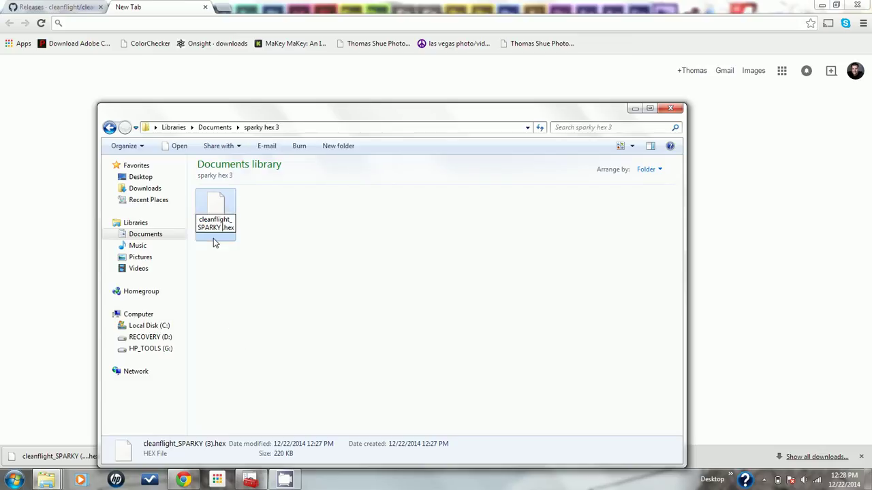
key(Return)
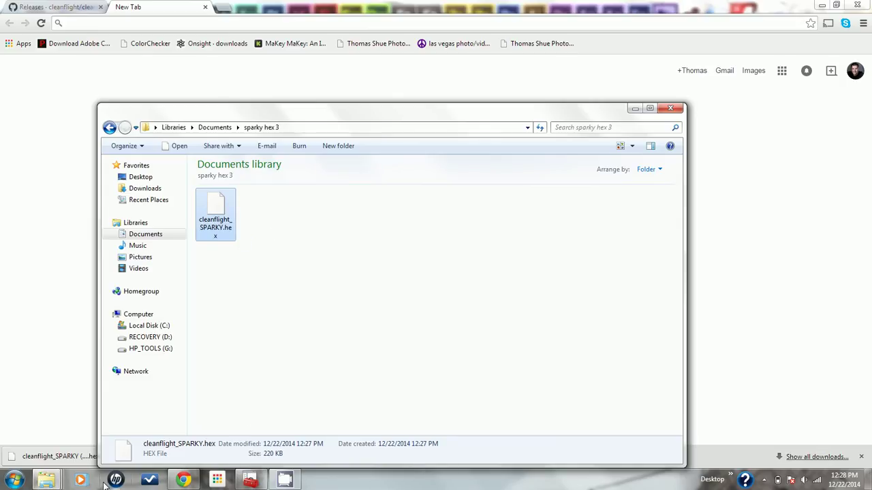
Open the DfuSe folder from the Desktop toolbar and launch DfuFileMgr from its BIN folder
click(732, 480)
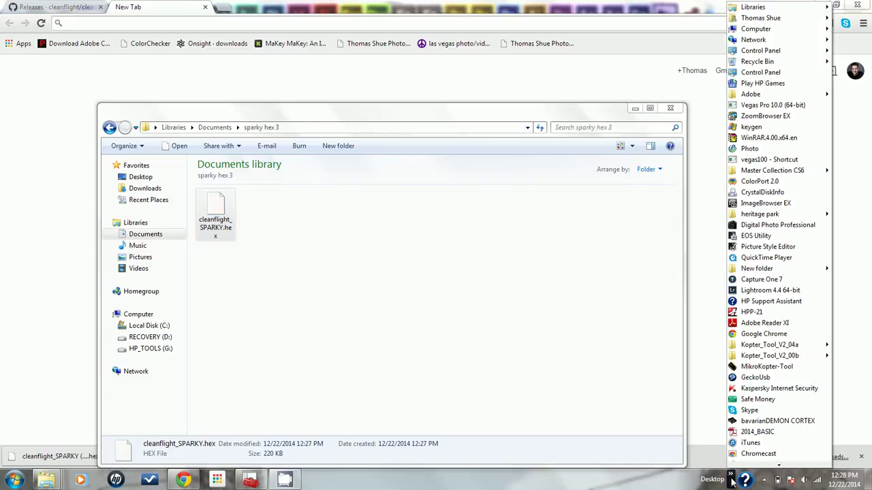
click(776, 466)
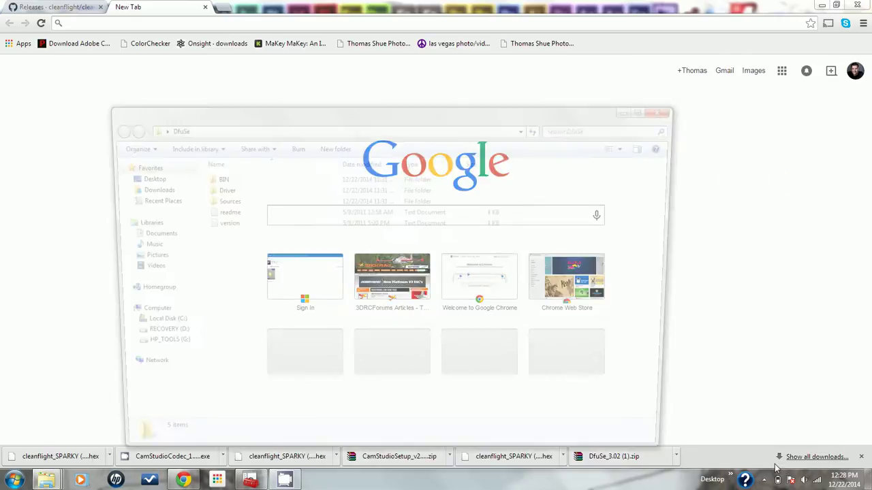
drag(230, 115, 220, 90)
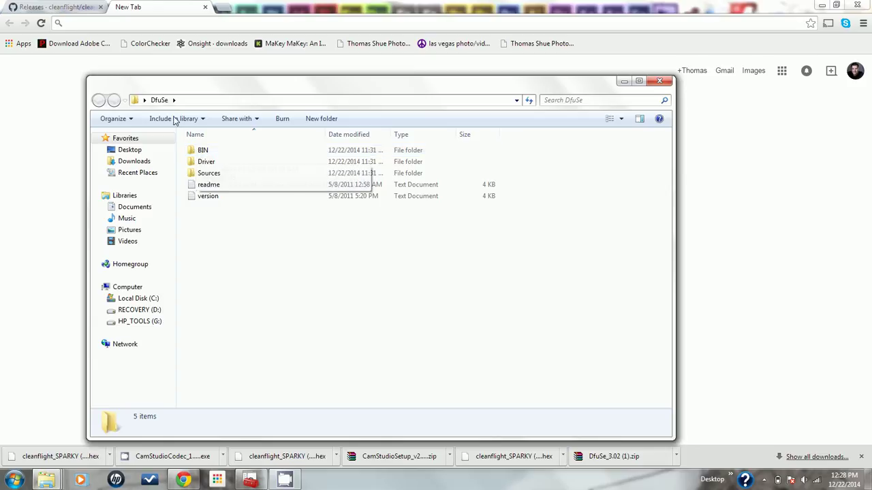
double_click(203, 150)
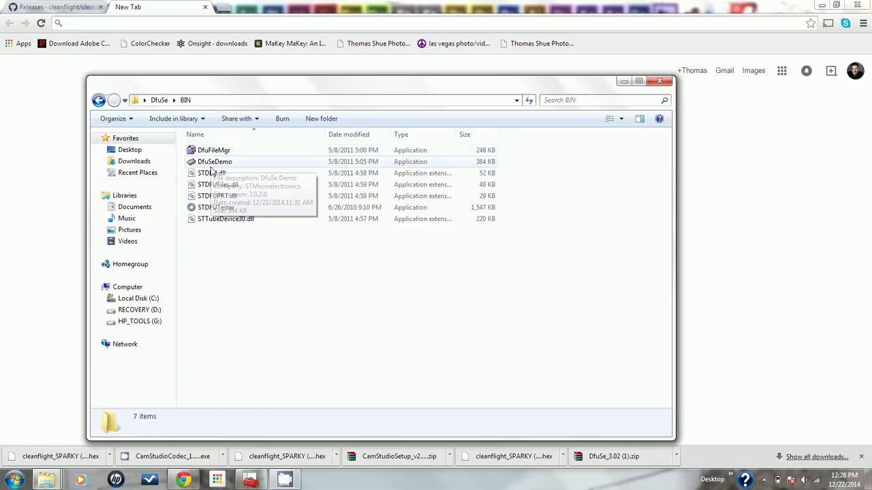
double_click(212, 151)
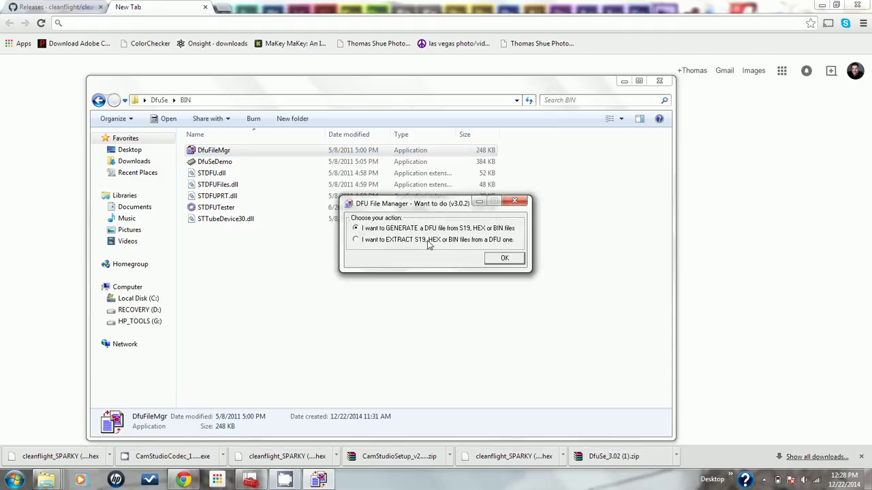
Choose to generate a DFU file and browse Documents for the hex, first opening cleanflight_hex files
click(513, 260)
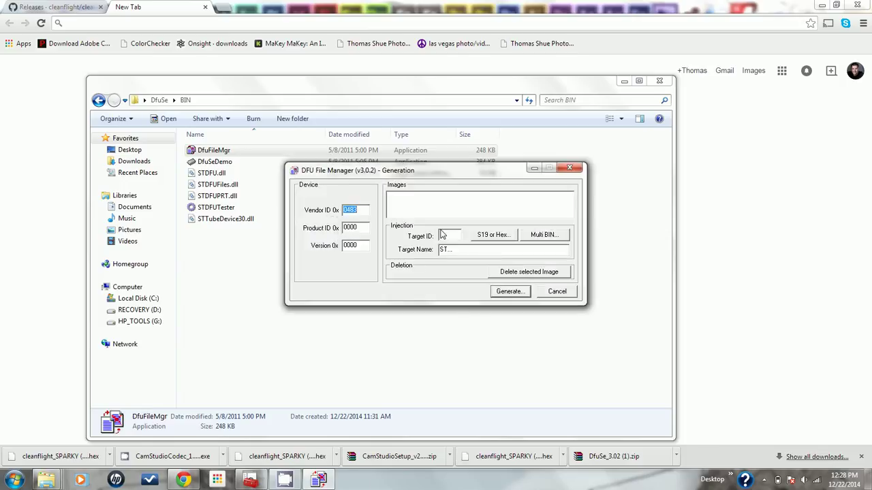
drag(421, 177, 421, 180)
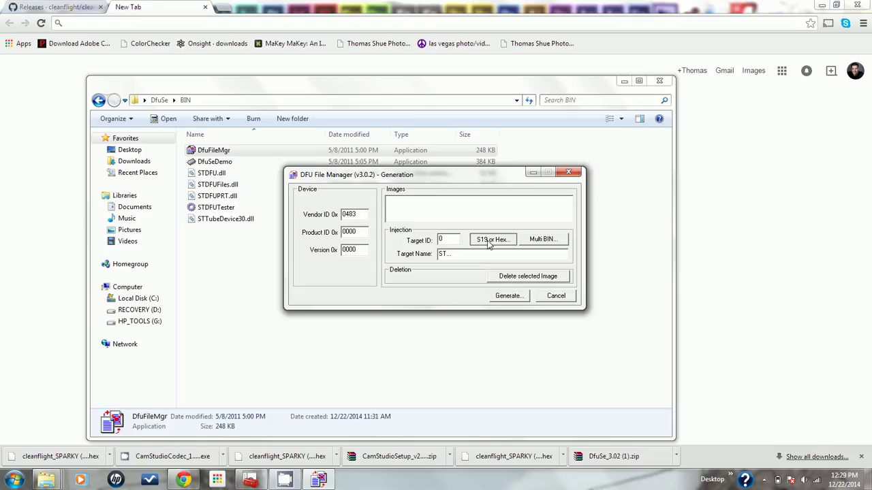
click(488, 241)
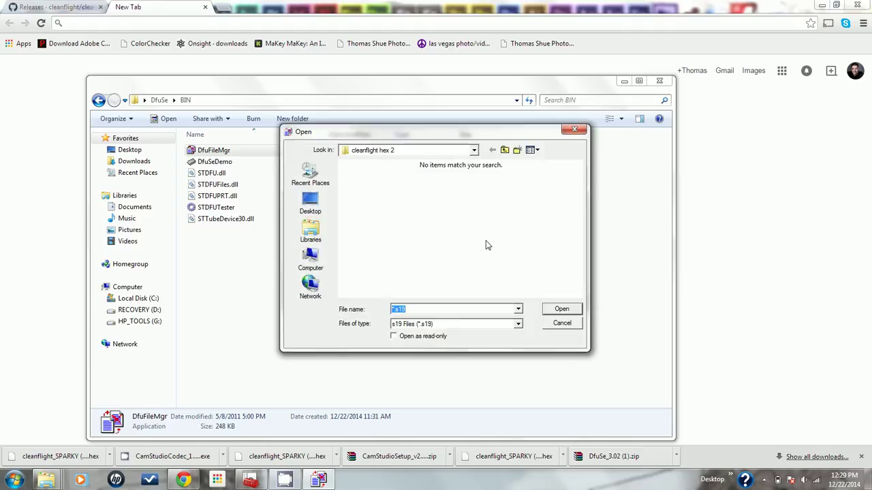
click(473, 151)
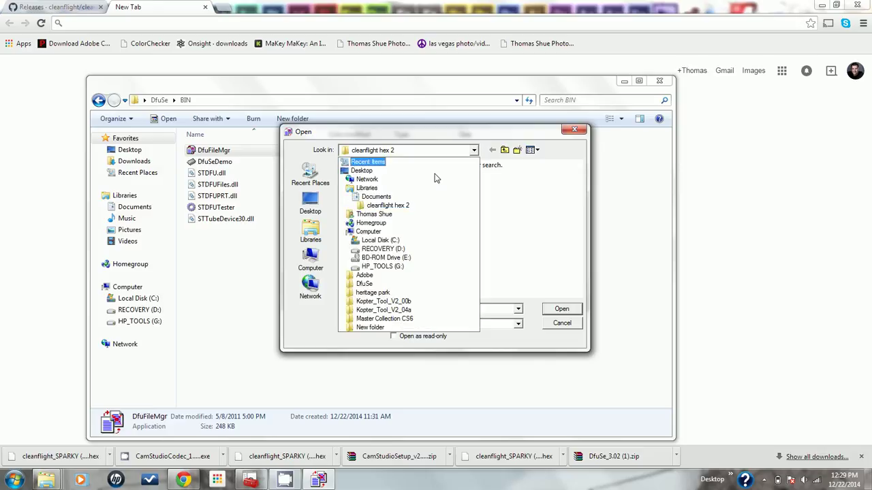
click(387, 197)
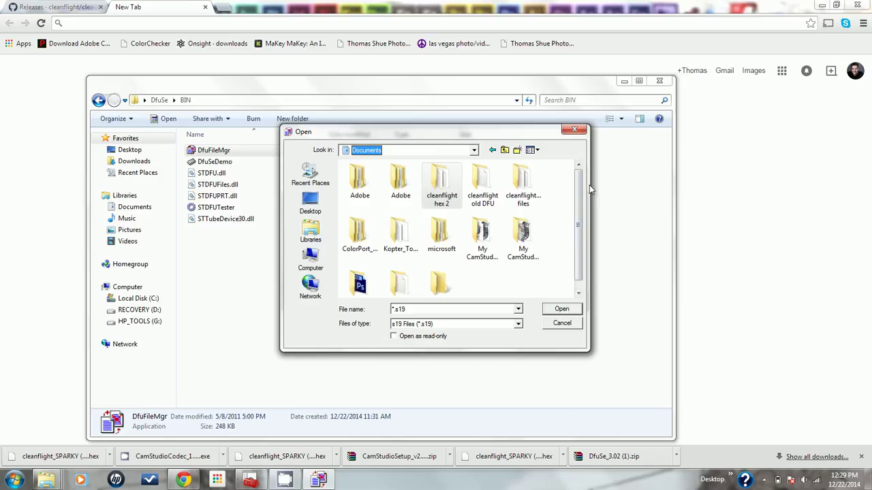
key(Escape)
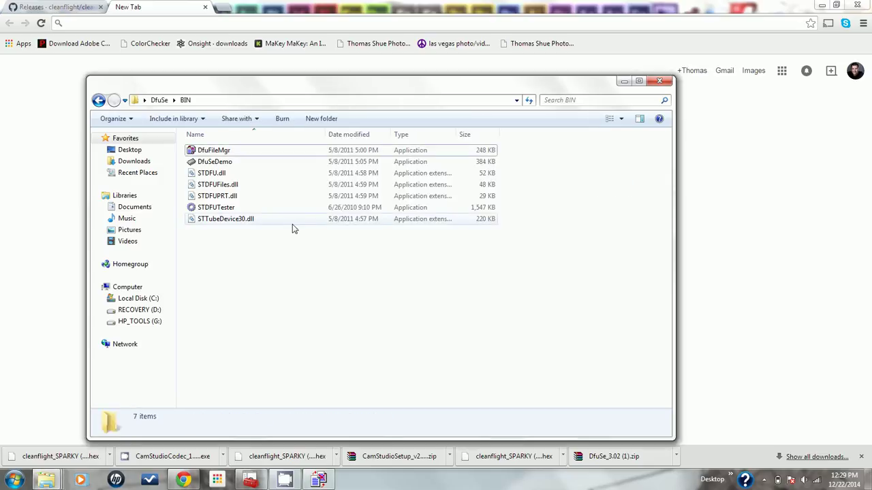
click(308, 481)
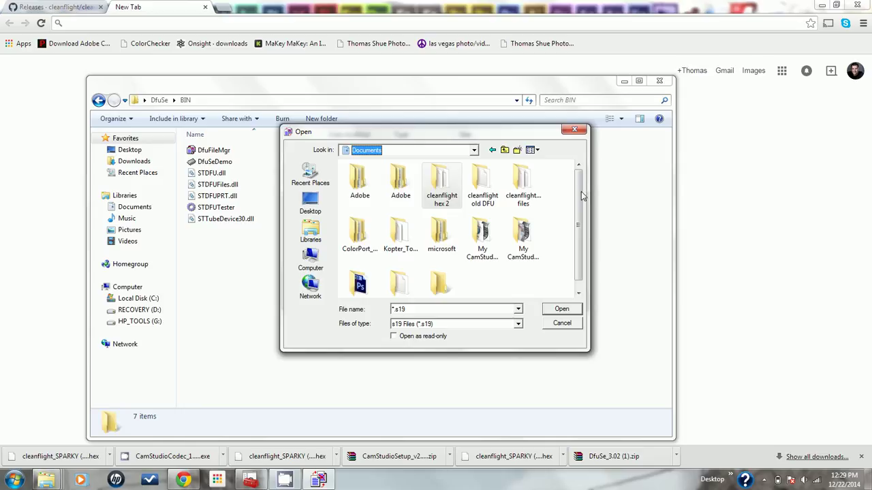
click(524, 179)
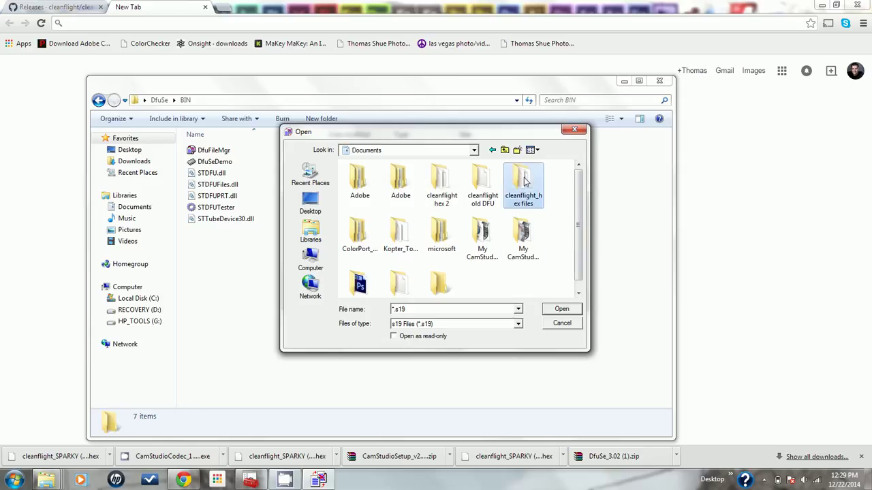
double_click(524, 179)
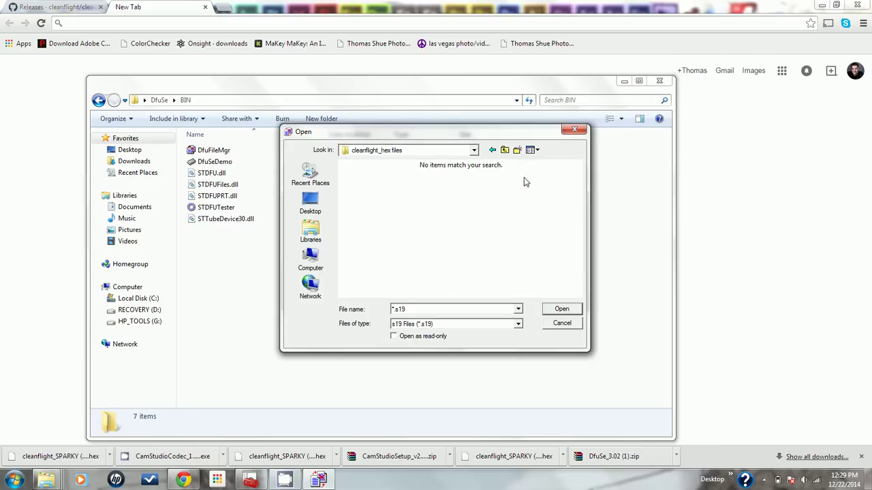
click(519, 324)
click(429, 217)
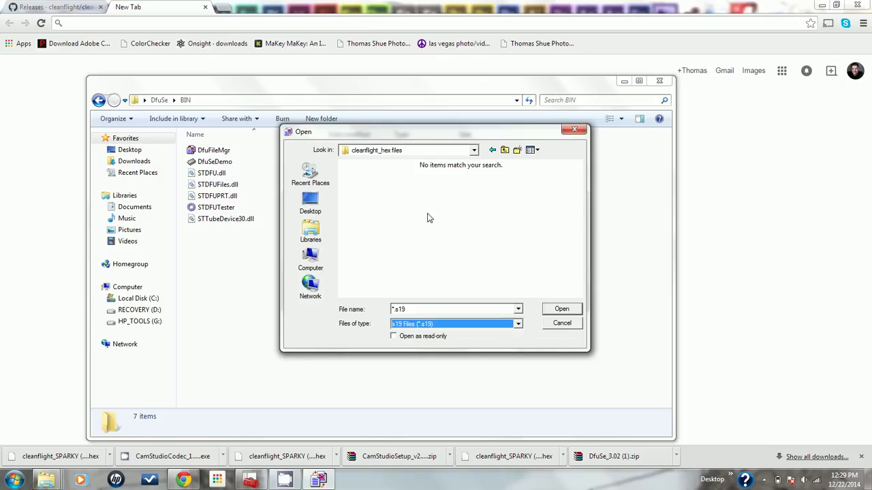
In Documents > sparky hex 3, switch the filter to hex files and load cleanflight_SPARKY.hex
click(490, 151)
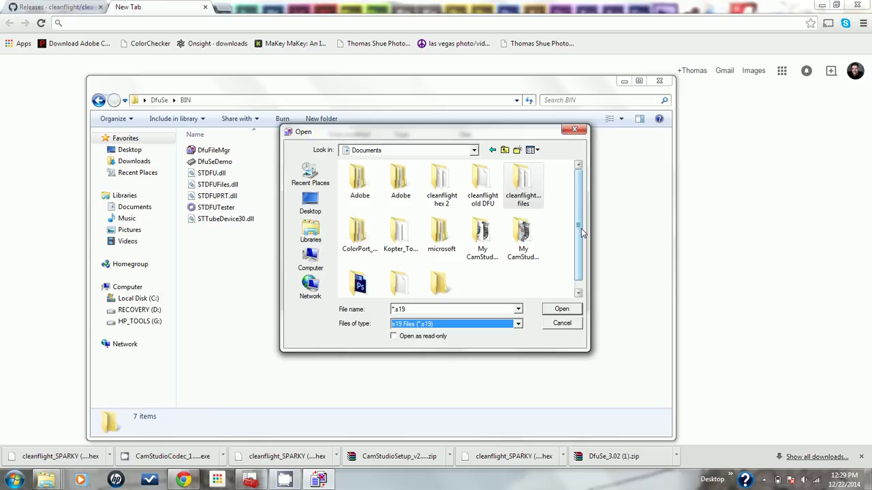
scroll(583, 237, down, 1)
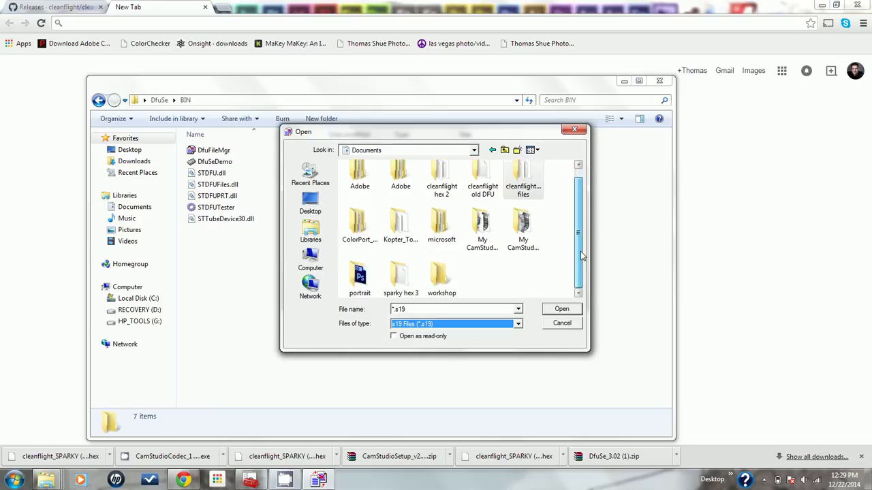
double_click(400, 284)
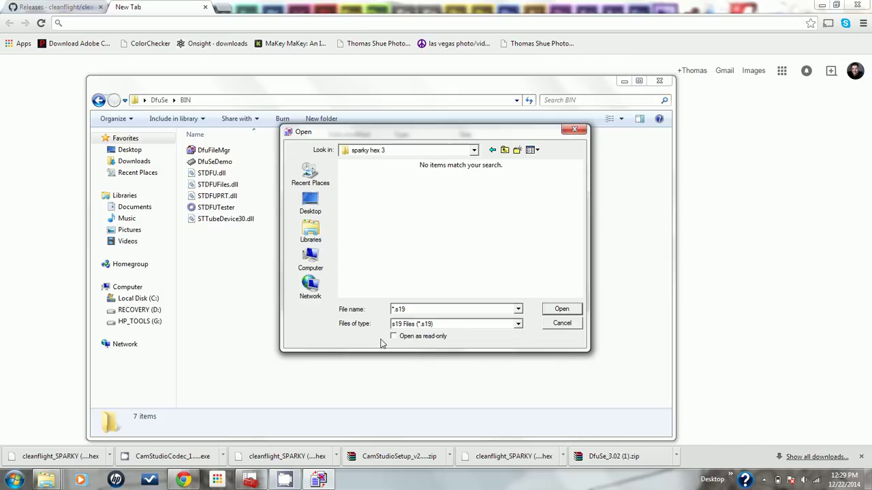
click(517, 325)
click(430, 346)
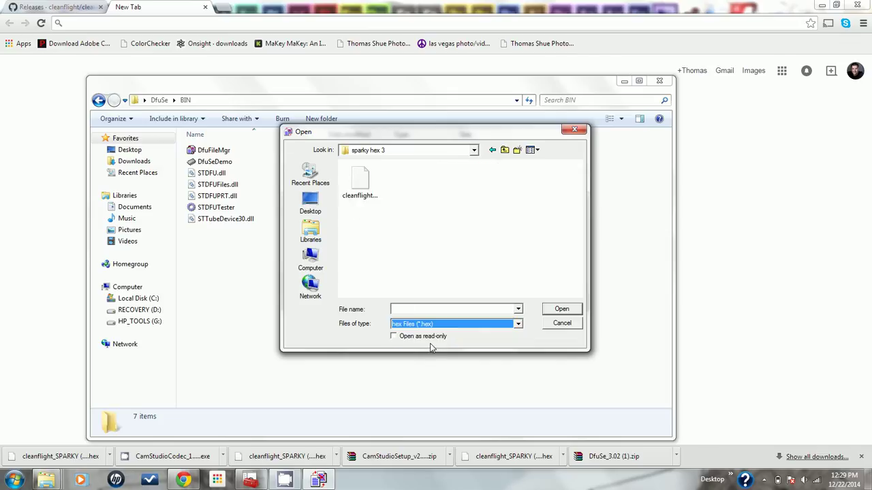
double_click(364, 182)
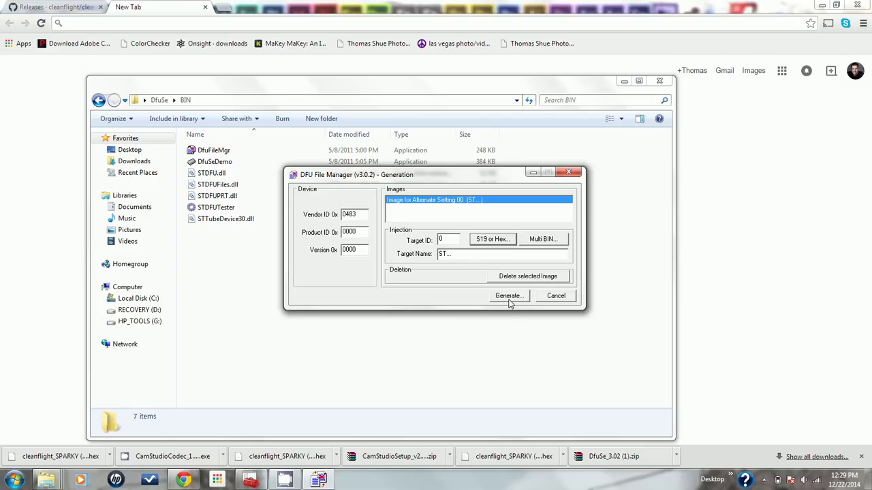
Save the image as DFU file cleanflight_SPARKY without the .hex ending, acknowledge success, and close the manager
click(509, 295)
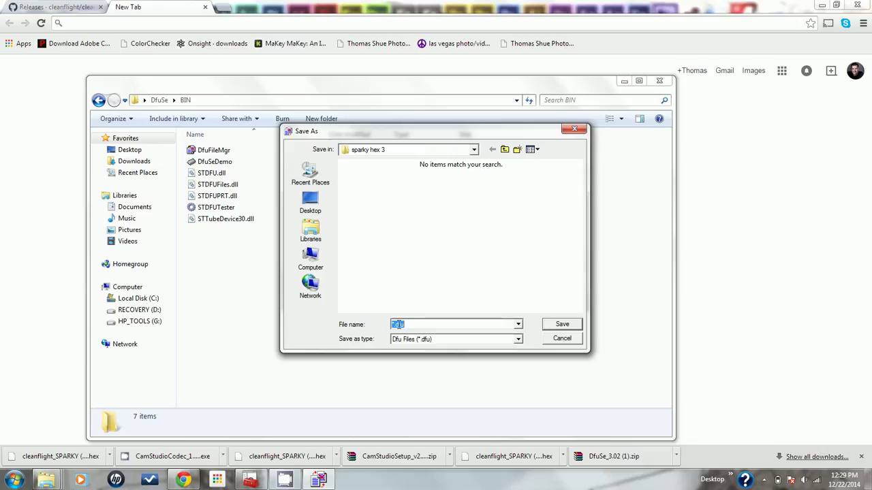
text(c)
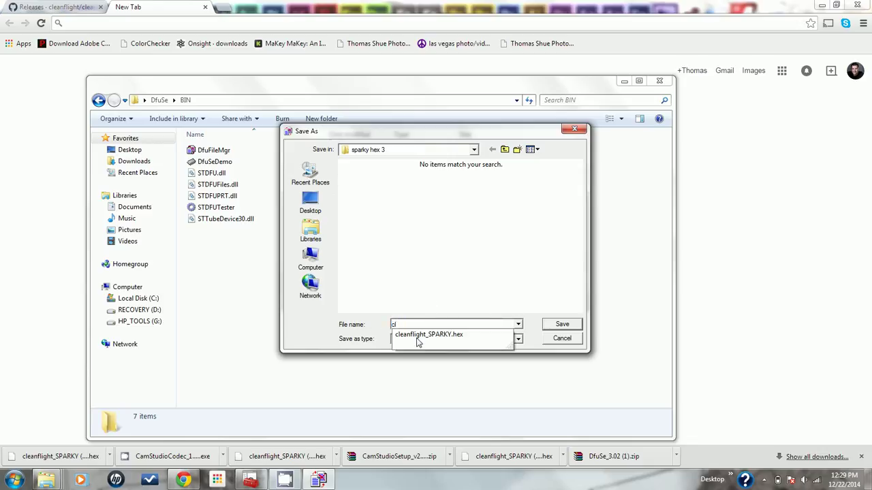
text(l)
click(420, 335)
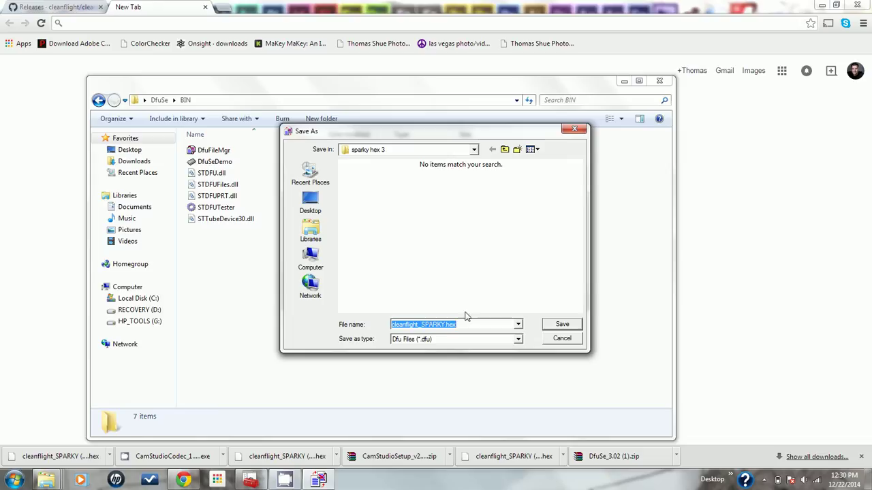
click(461, 325)
key(BackSpace)
key(BackSpace)
key(BackSpace)
key(BackSpace)
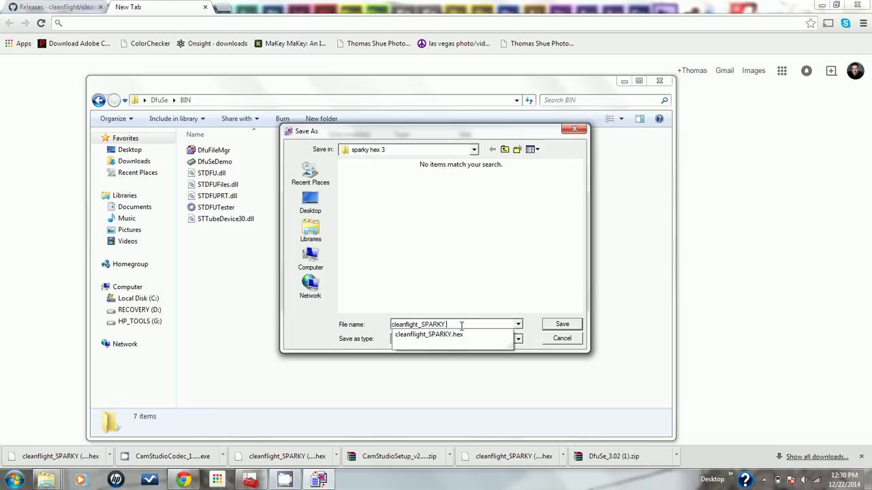
key(Return)
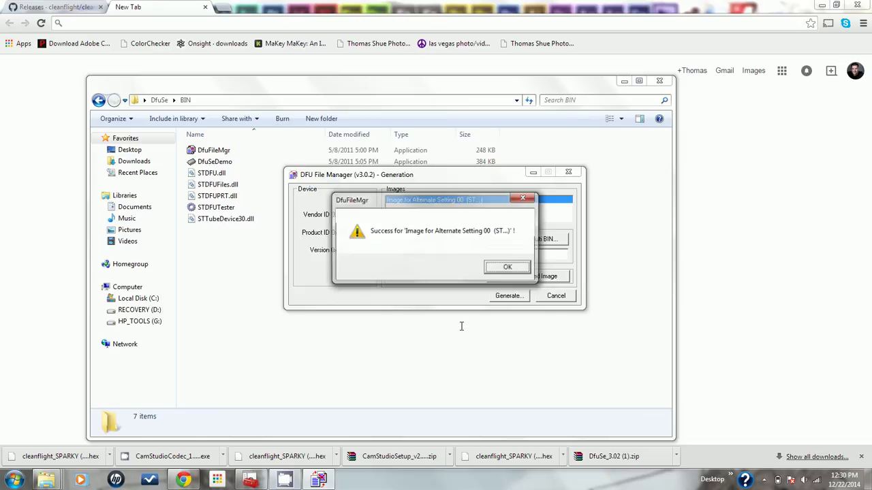
click(515, 272)
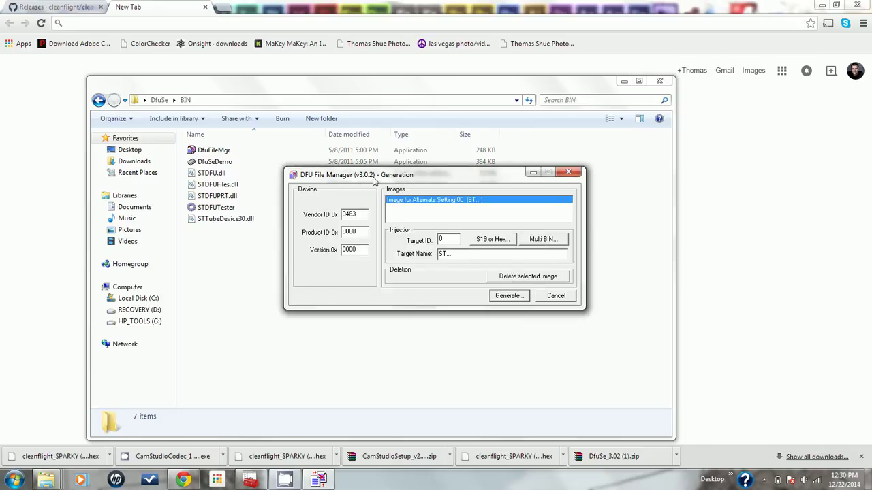
click(570, 173)
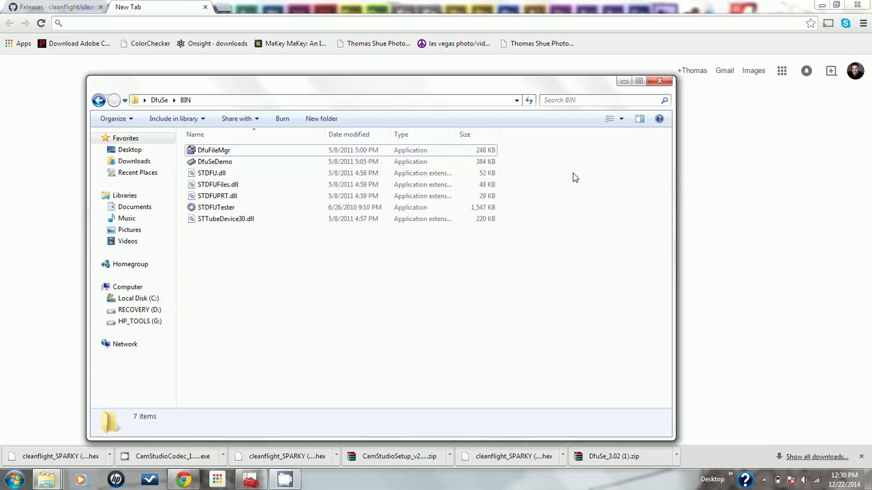
Launch DfuSe Demo and select the STM Device in DFU Mode
double_click(214, 162)
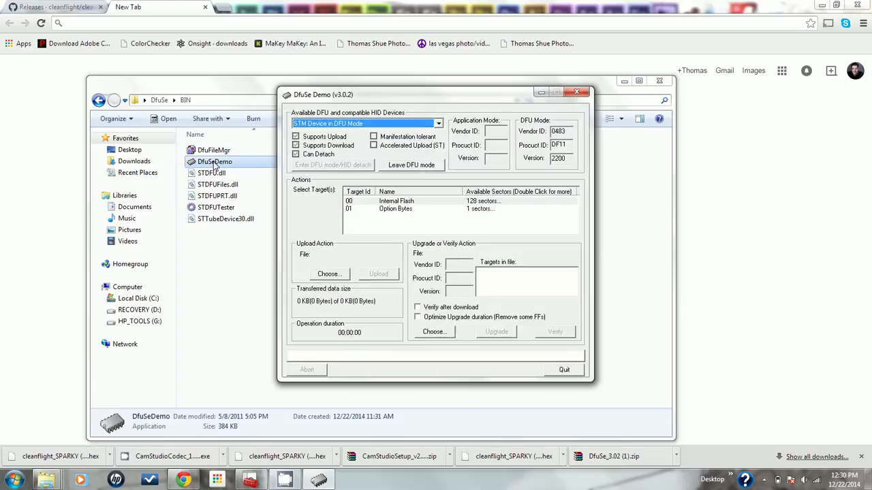
click(439, 125)
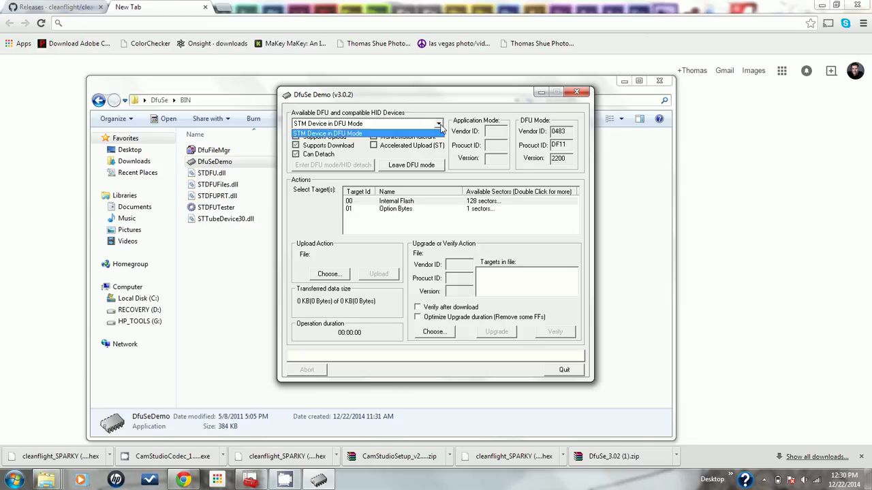
click(440, 125)
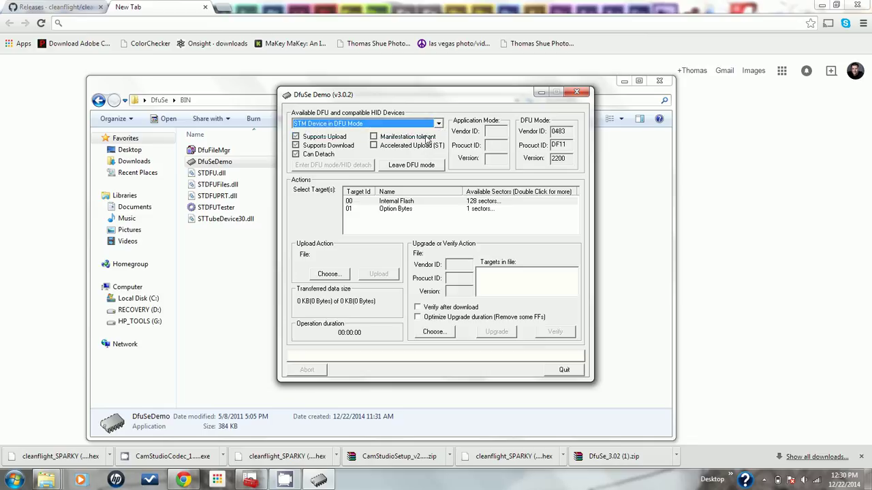
Choose cleanflight_SPARKY.dfu from Documents > sparky hex 3 as the upgrade file
click(439, 332)
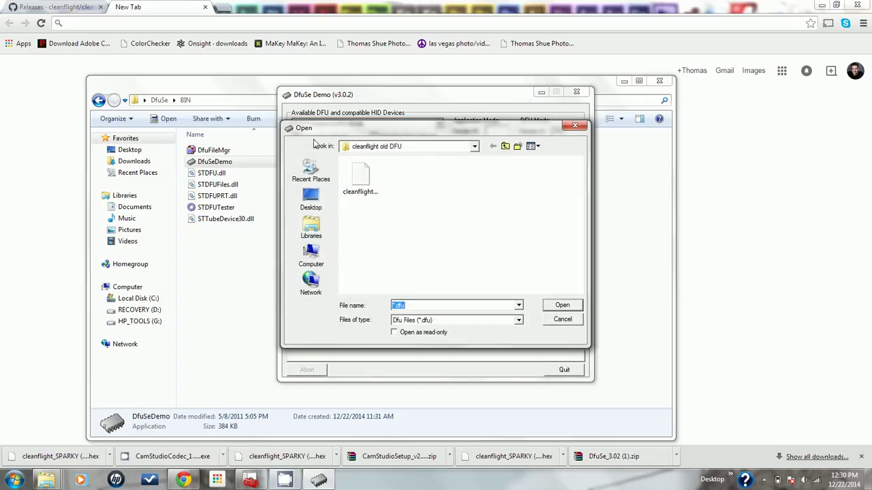
click(477, 148)
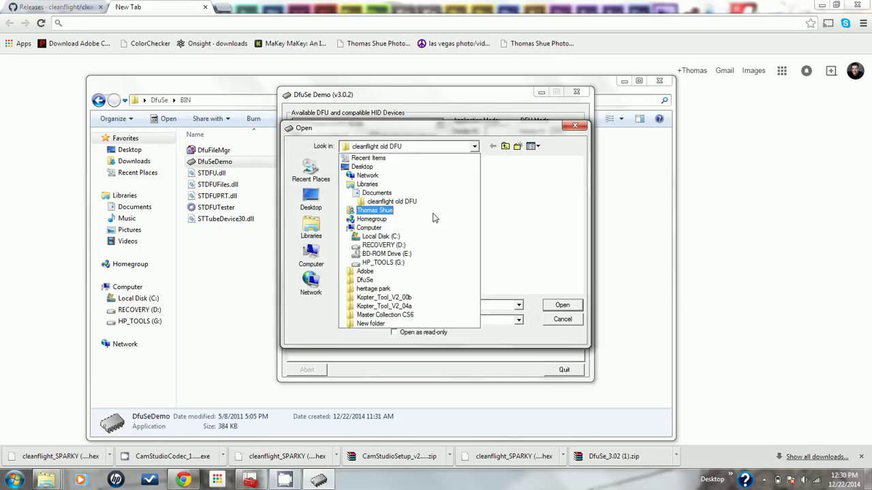
click(386, 196)
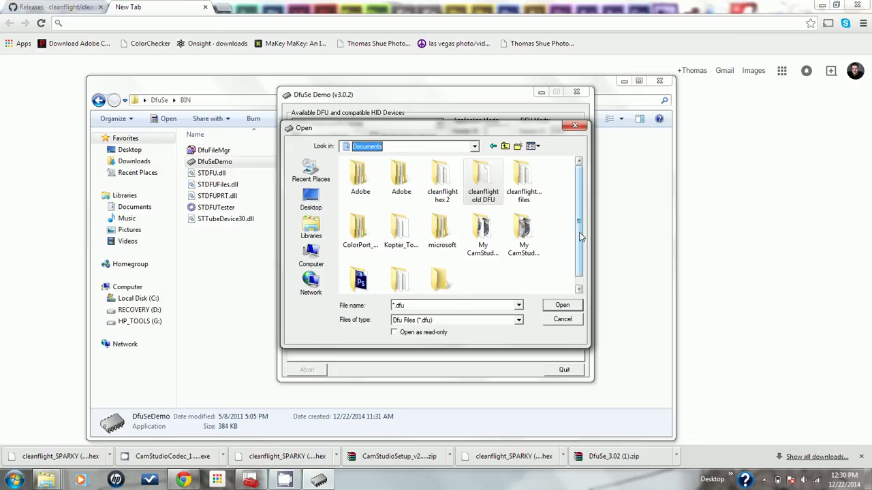
scroll(581, 236, down, 1)
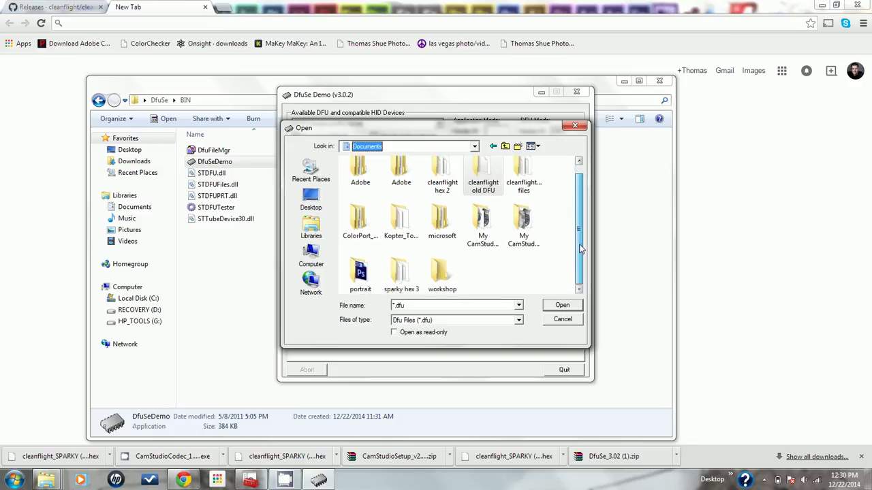
double_click(407, 273)
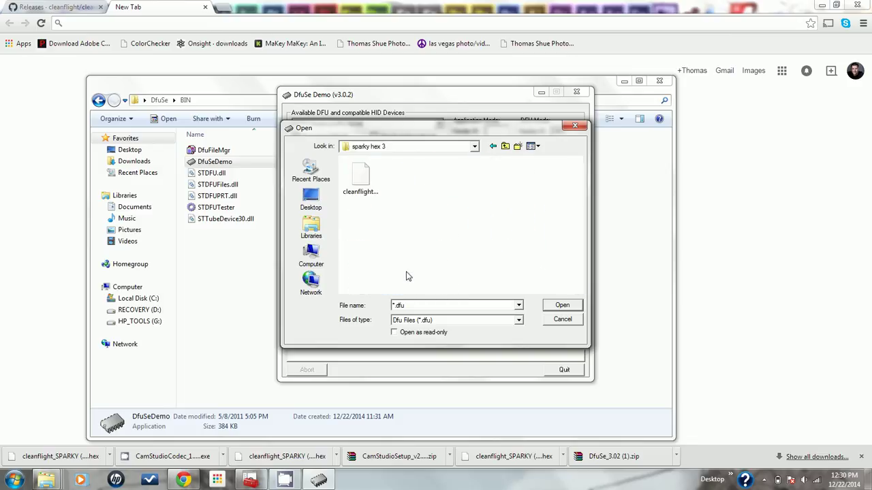
double_click(359, 176)
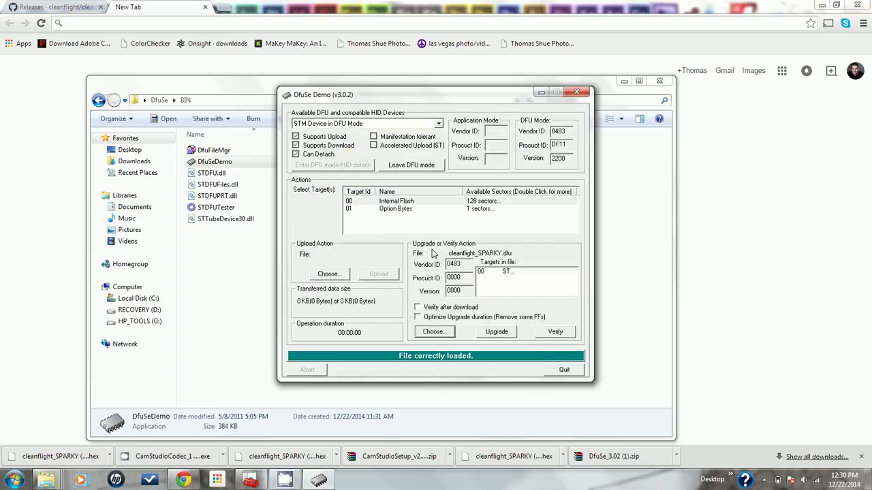
Flash the 80272-byte firmware to the board, then quit DfuSe Demo and close the BIN folder
click(496, 332)
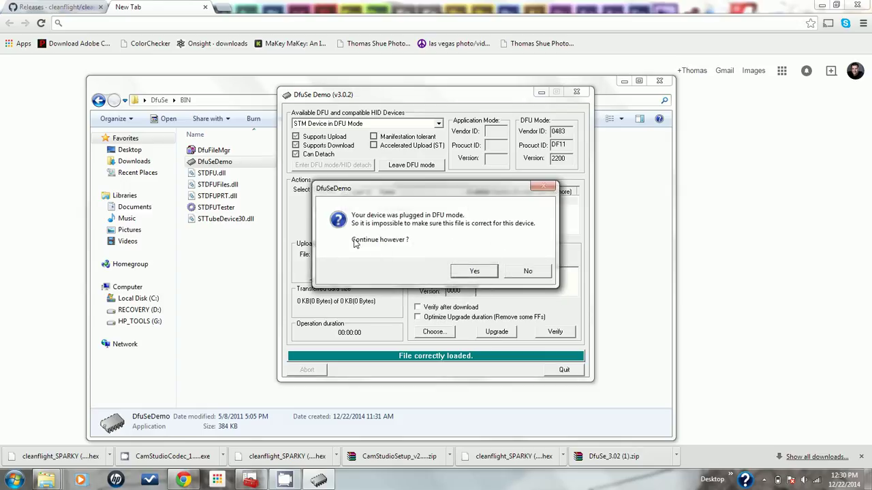
click(476, 272)
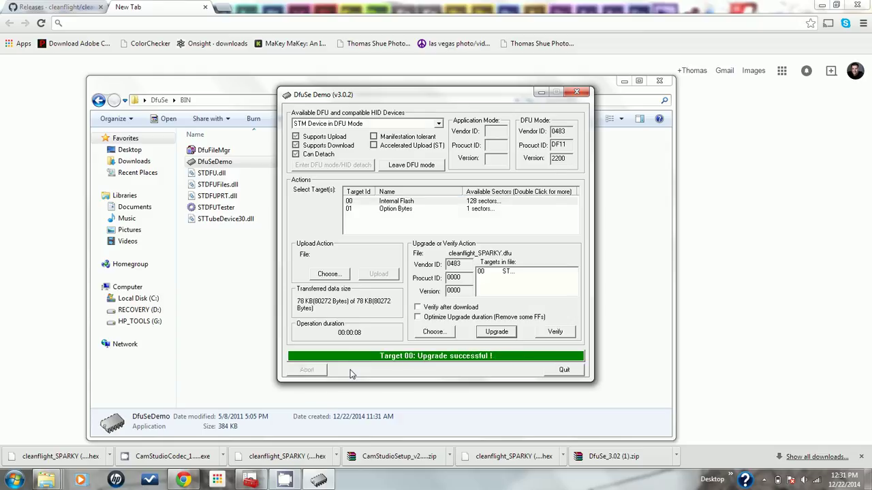
click(567, 370)
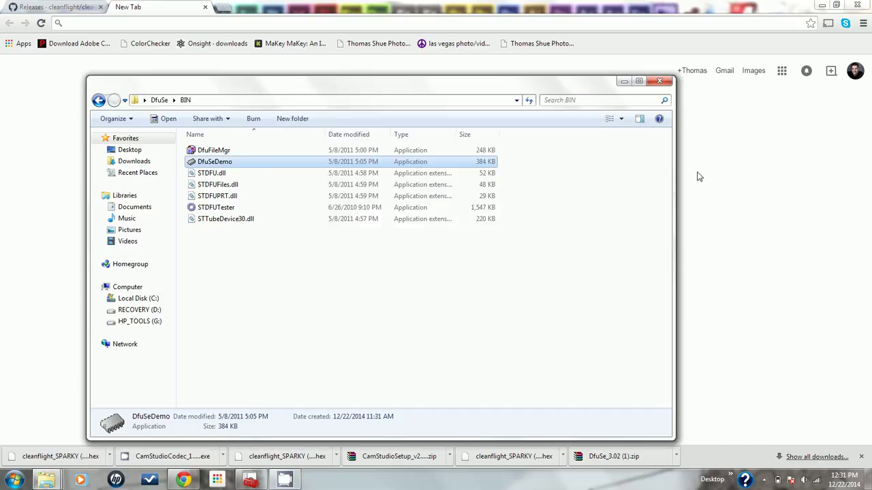
click(661, 83)
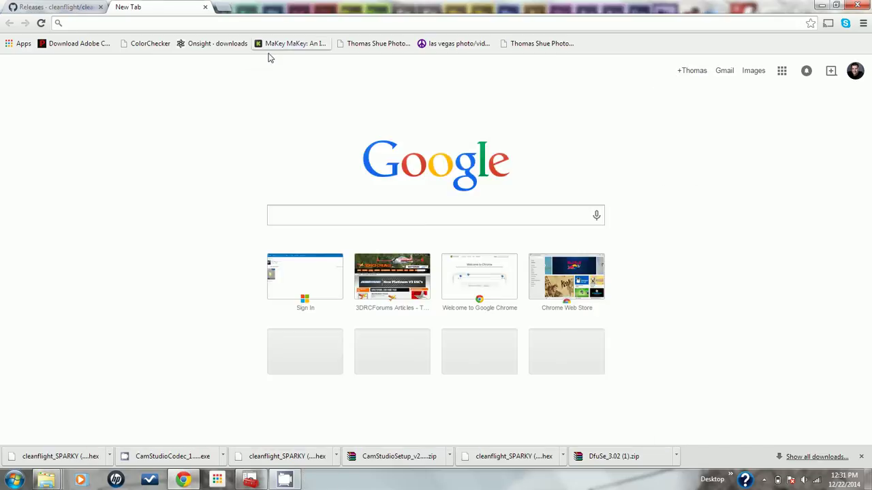
Relaunch Cleanflight Configurator from Chrome apps and eject the STM32 BOOTLOADER device from the tray
click(217, 481)
click(287, 303)
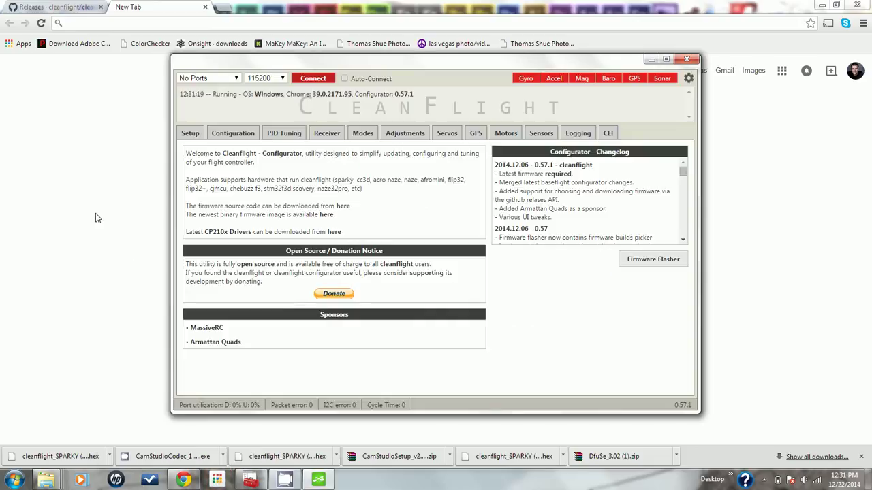
click(763, 480)
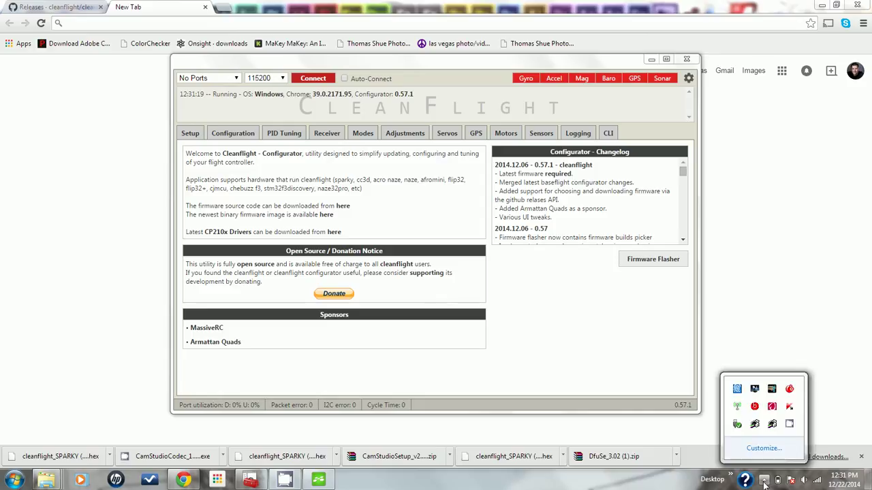
click(737, 426)
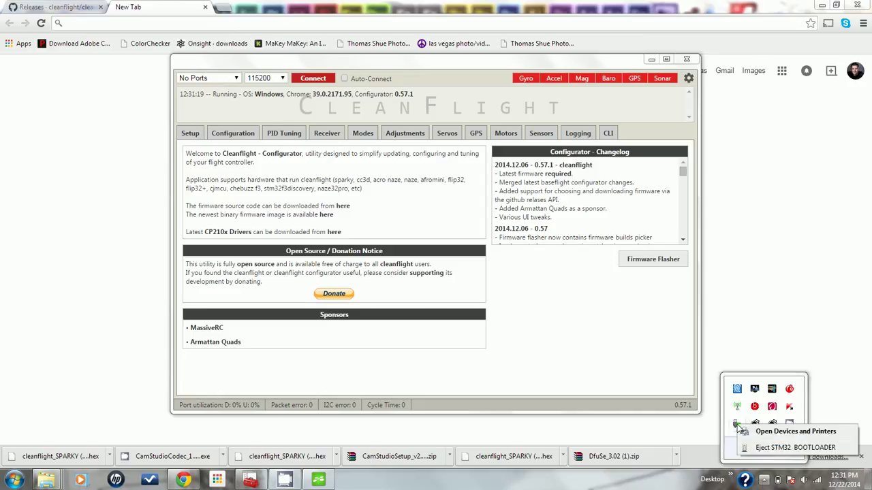
click(771, 448)
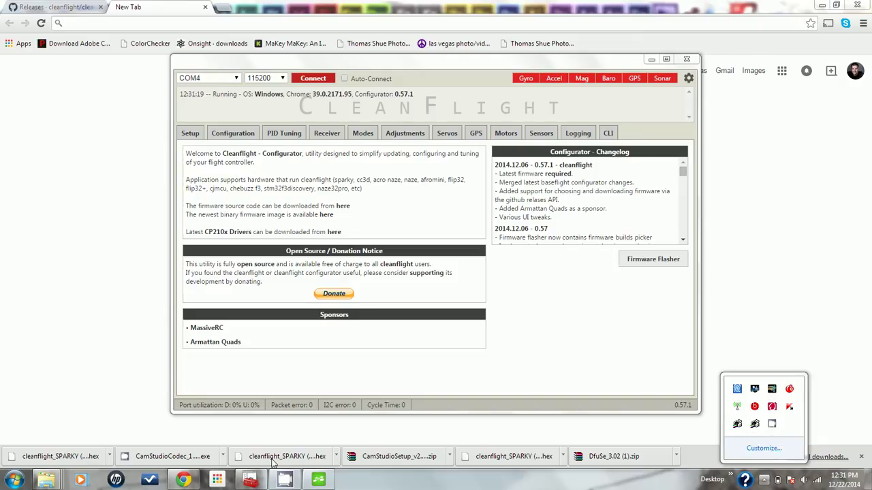
Confirm in Device Manager that the board is STMicroelectronics Virtual COM Port (COM4), then minimize it
click(250, 482)
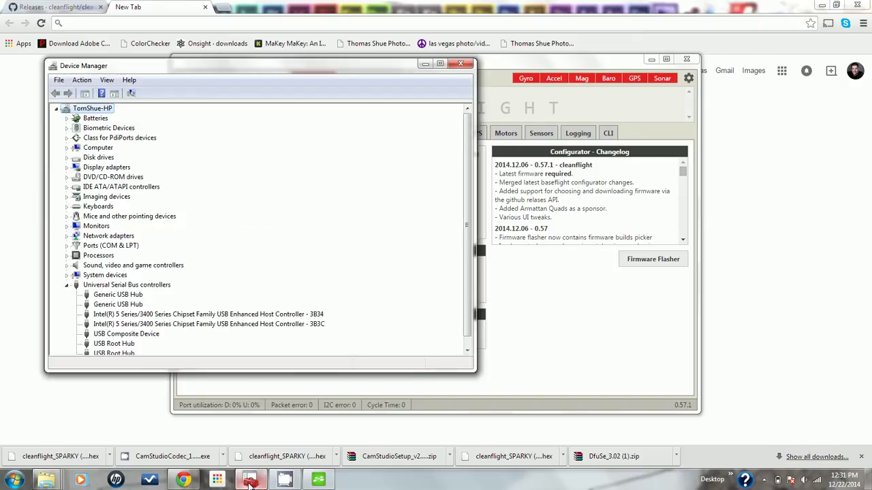
click(67, 286)
click(67, 247)
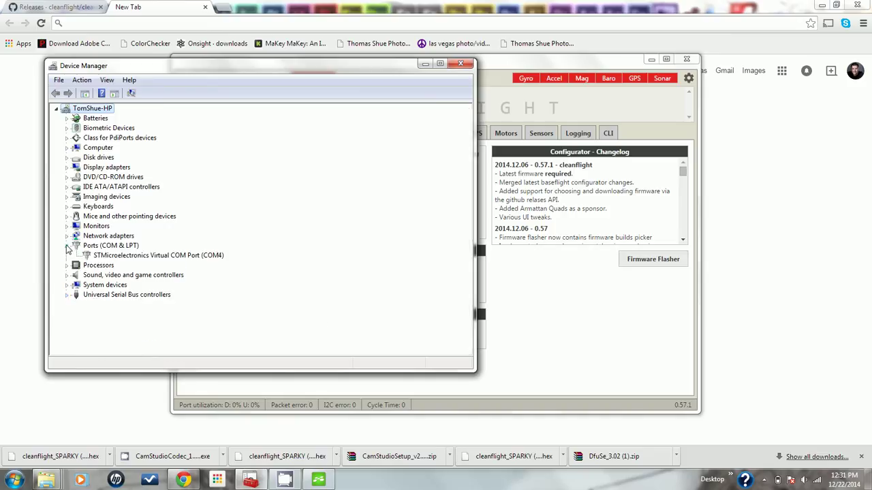
click(425, 64)
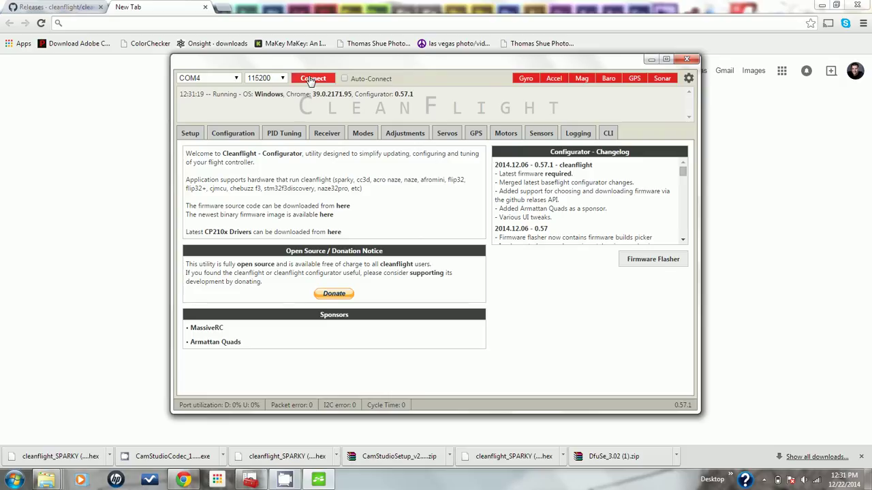
Connect to the board on COM4 and shift the Cleanflight window slightly lower
click(311, 79)
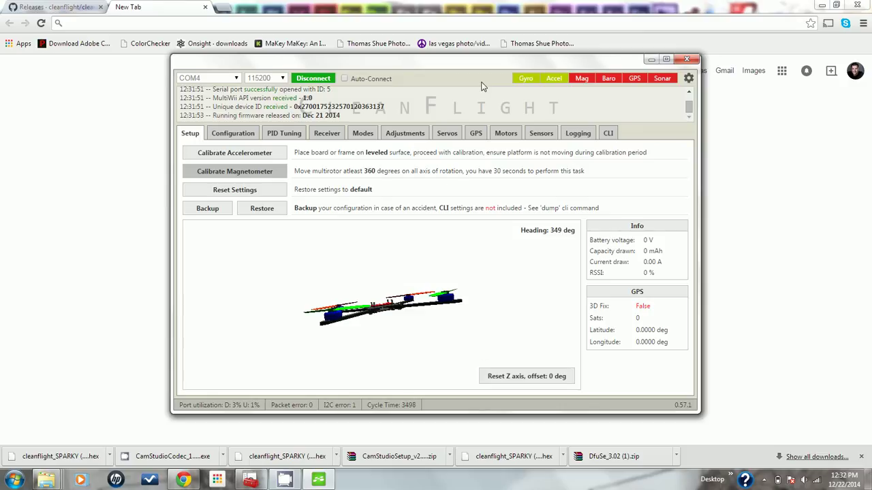
drag(471, 62, 469, 77)
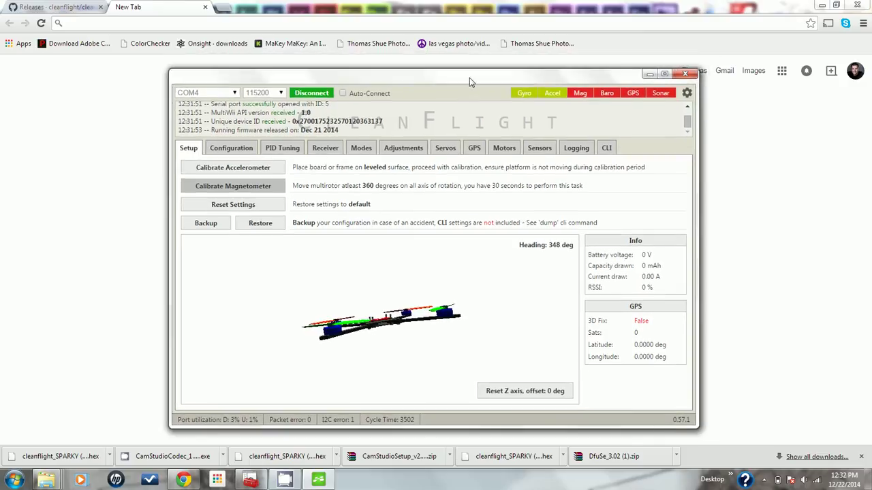